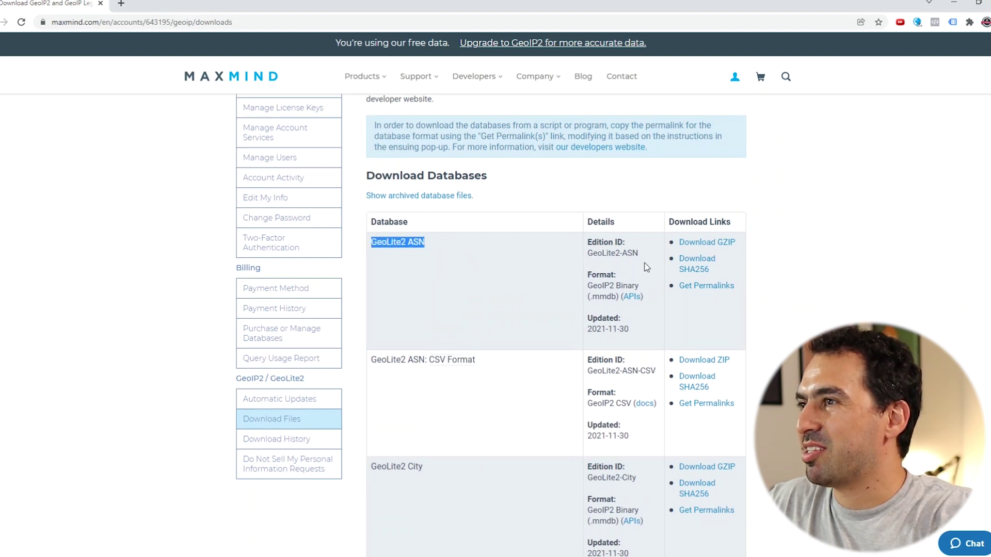
Examine the GeoLite2 ASN, City and Country databases offered on the MaxMind download page, including their edition IDs and formats.
{"action": "left_click_drag", "start_coordinate": [638, 253], "coordinate": [622, 253]}
{"action": "scroll", "coordinate": [563, 299], "scroll_direction": "down", "scroll_amount": 3}
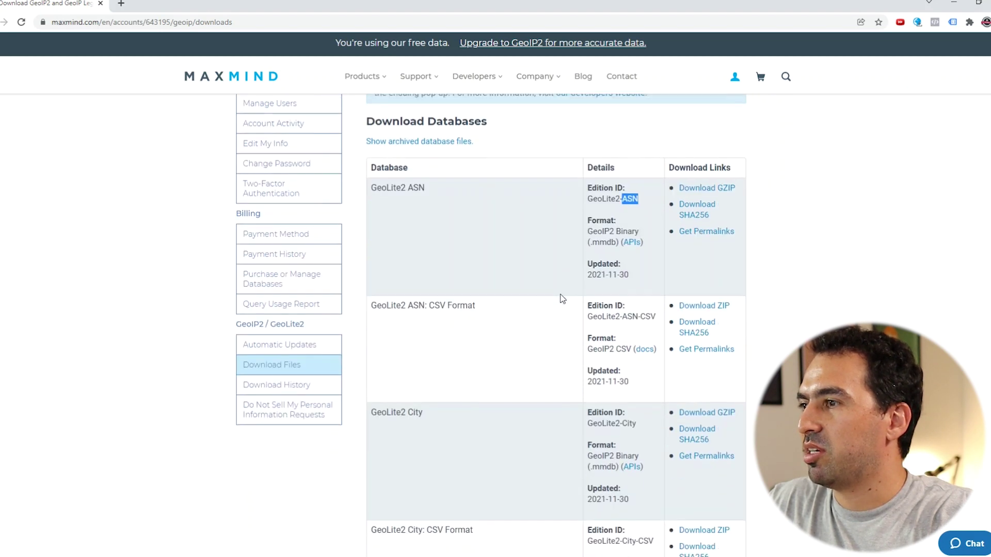
{"action": "scroll", "coordinate": [553, 347], "scroll_direction": "down", "scroll_amount": 3}
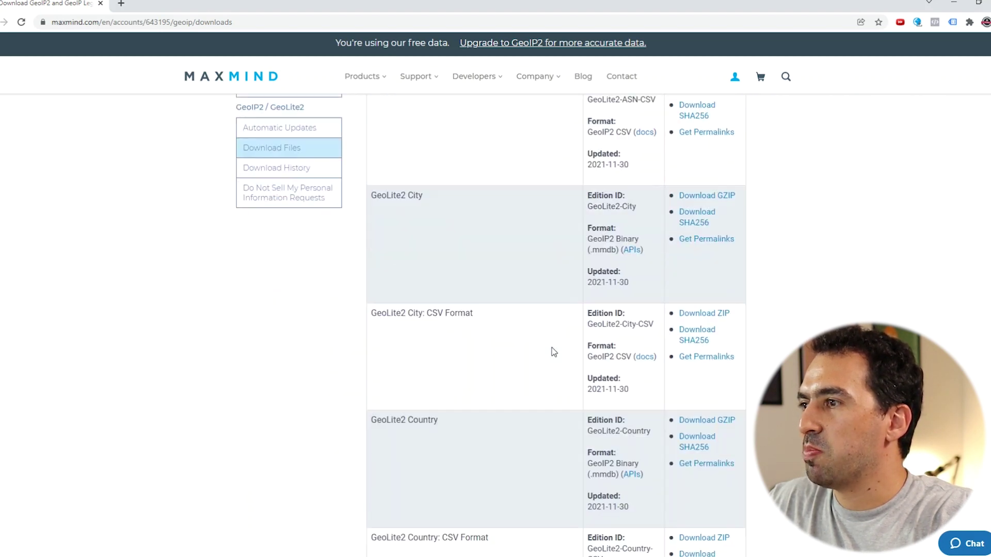
{"action": "scroll", "coordinate": [493, 386], "scroll_direction": "down", "scroll_amount": 1}
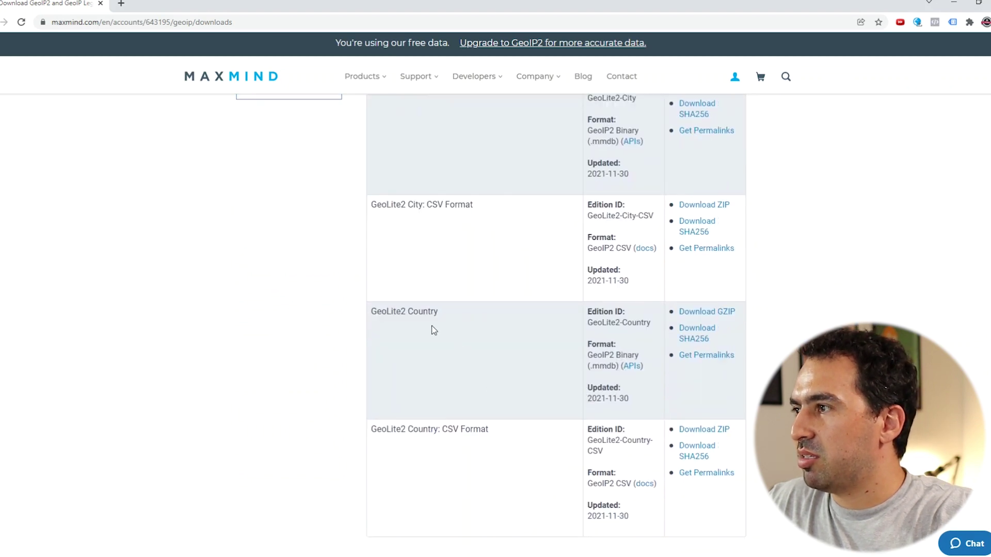
{"action": "scroll", "coordinate": [488, 371], "scroll_direction": "down", "scroll_amount": 1}
{"action": "scroll", "coordinate": [492, 378], "scroll_direction": "down", "scroll_amount": 1}
{"action": "scroll", "coordinate": [492, 374], "scroll_direction": "up", "scroll_amount": 6}
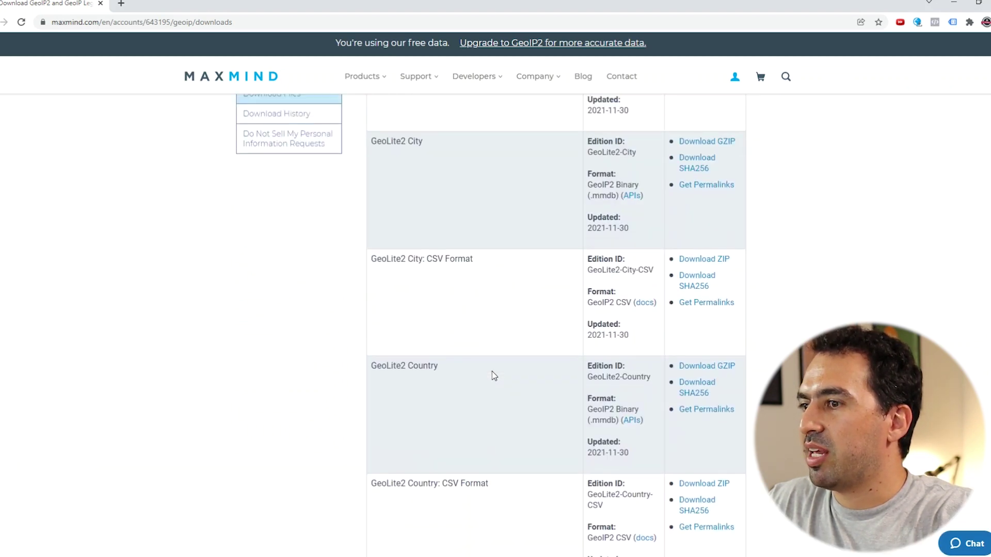
{"action": "scroll", "coordinate": [491, 370], "scroll_direction": "up", "scroll_amount": 1}
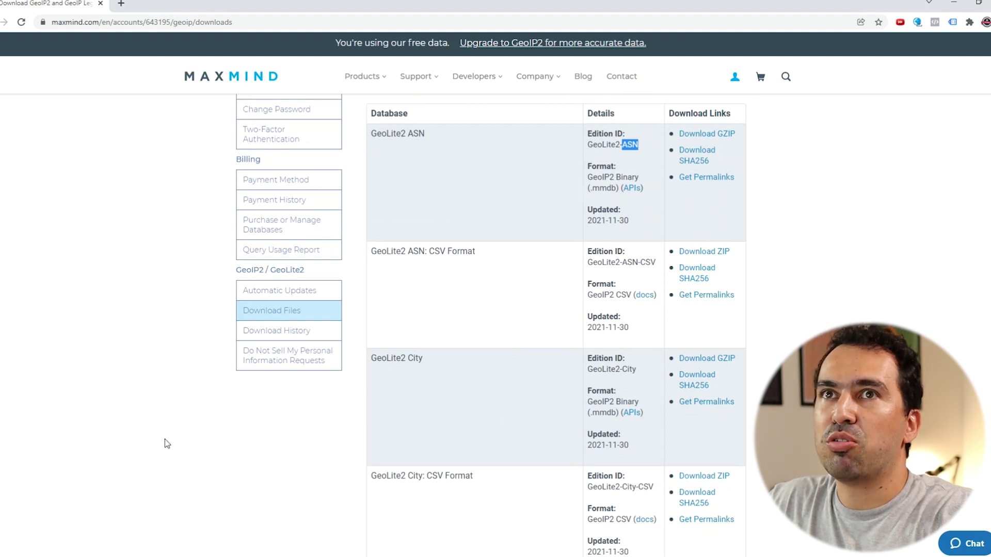
Switch to File Explorer, review the ASN, City and Country .mmdb files in D:\GEO, and minimize the window.
{"action": "key", "text": "alt+Tab"}
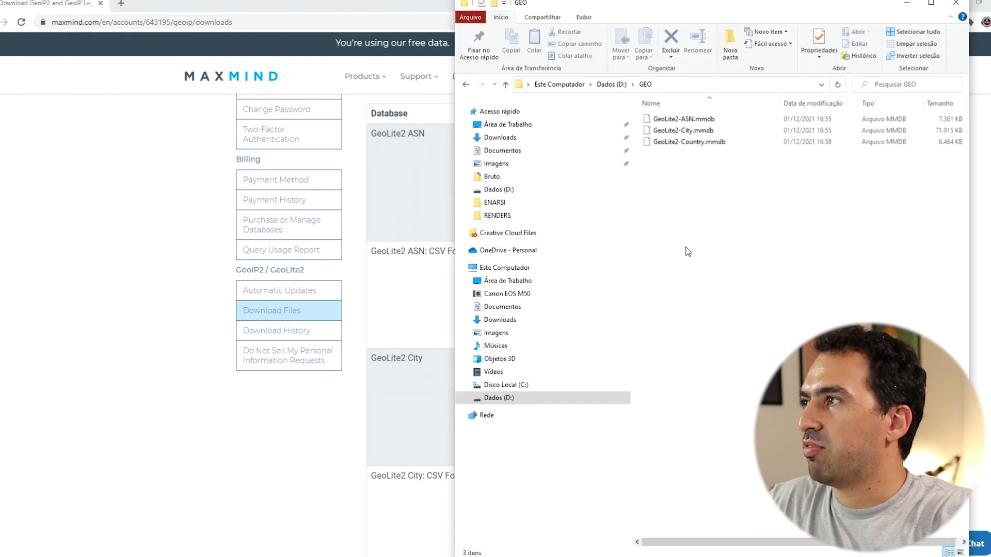
{"action": "left_click", "coordinate": [694, 142]}
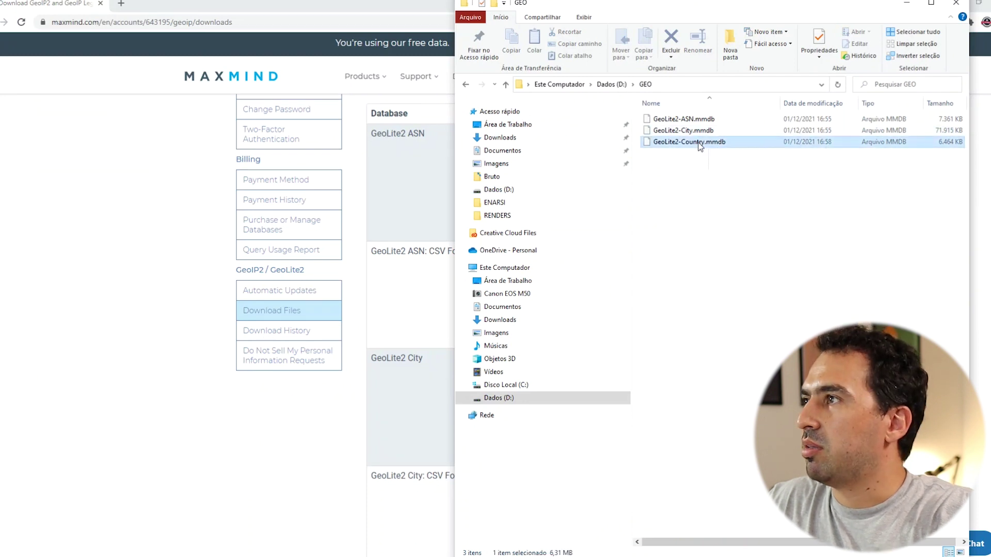
{"action": "left_click", "coordinate": [689, 119], "text": "shift"}
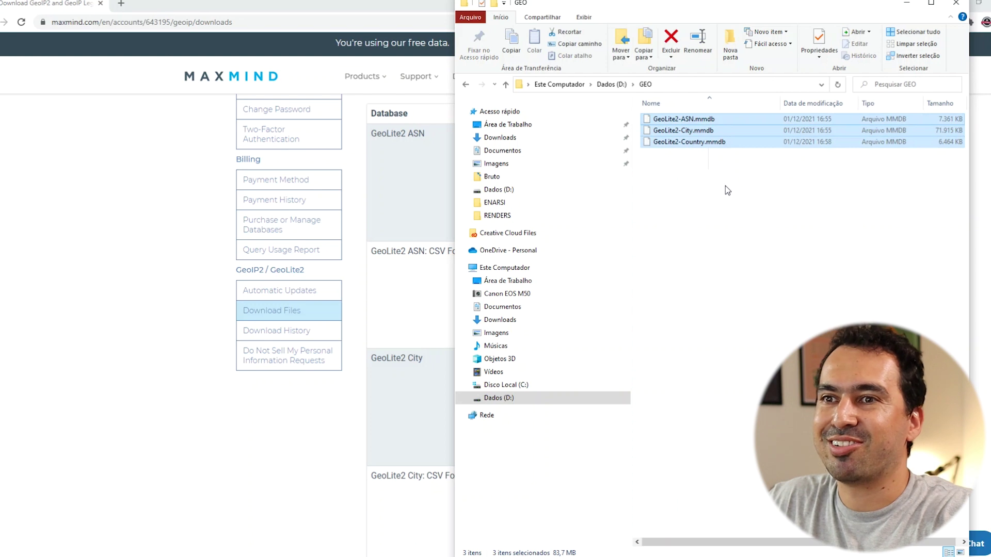
{"action": "left_click", "coordinate": [909, 5]}
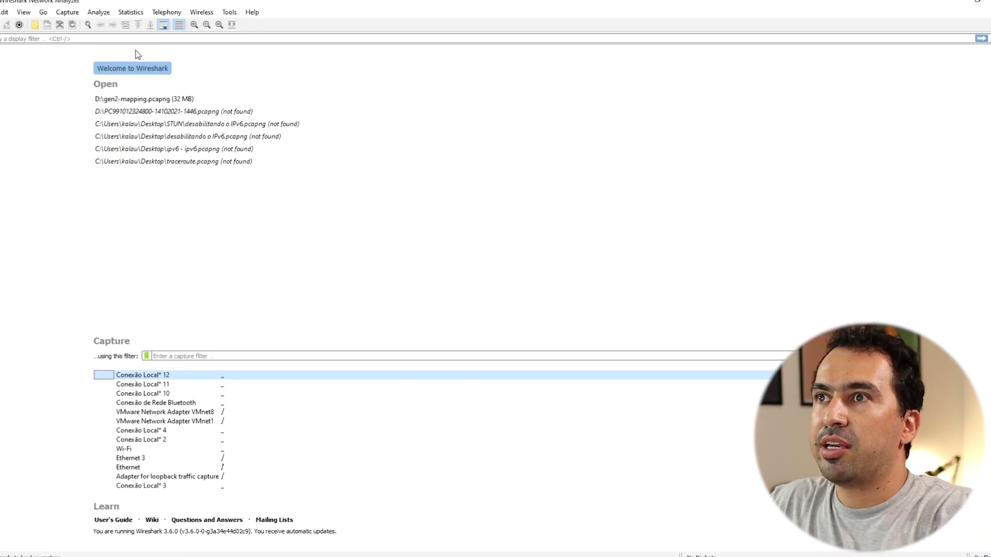
Open Wireshark's Name Resolution preferences, enlarge the dialog, and make sure Resolve network (IP) addresses is enabled.
{"action": "left_click", "coordinate": [135, 13]}
{"action": "mouse_move", "coordinate": [8, 14]}
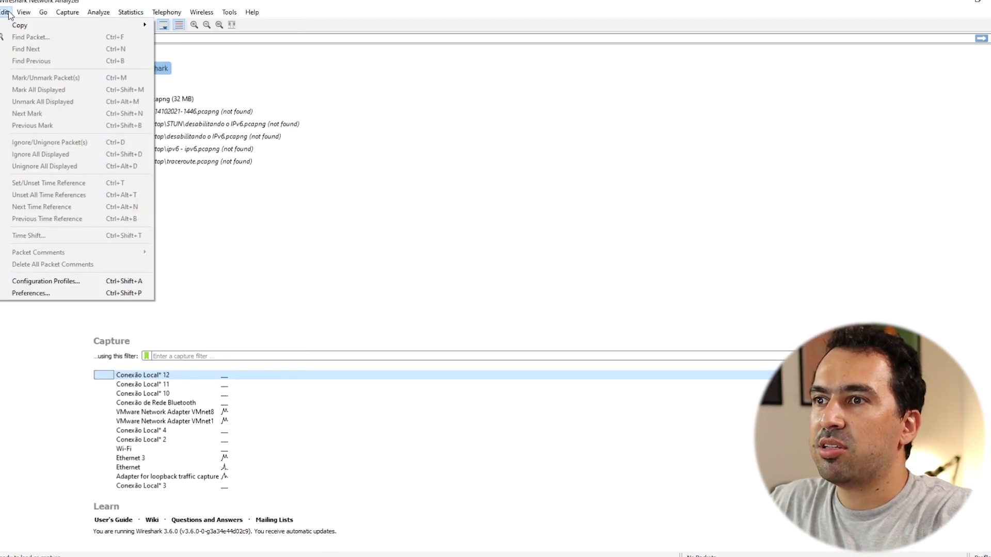
{"action": "left_click", "coordinate": [68, 294]}
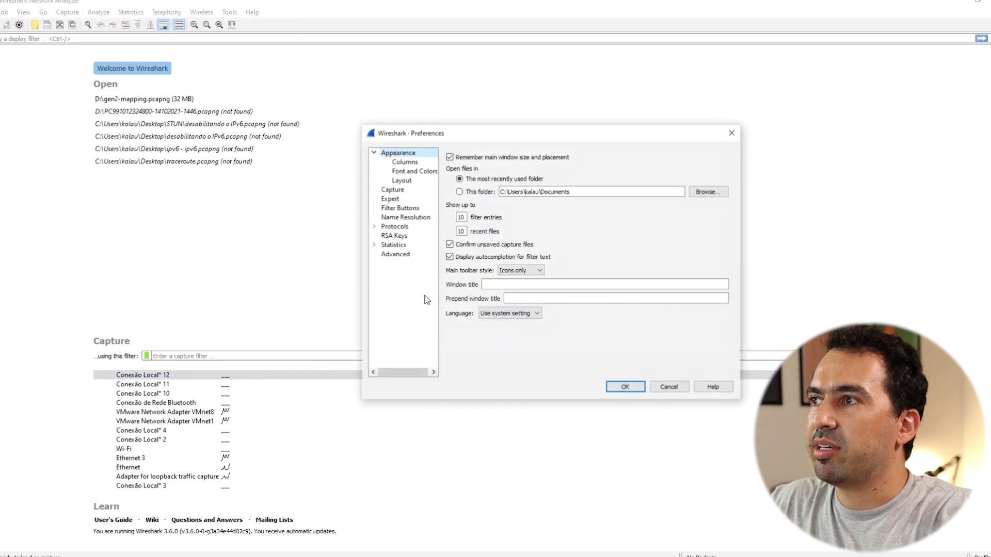
{"action": "left_click_drag", "start_coordinate": [360, 126], "coordinate": [178, 54]}
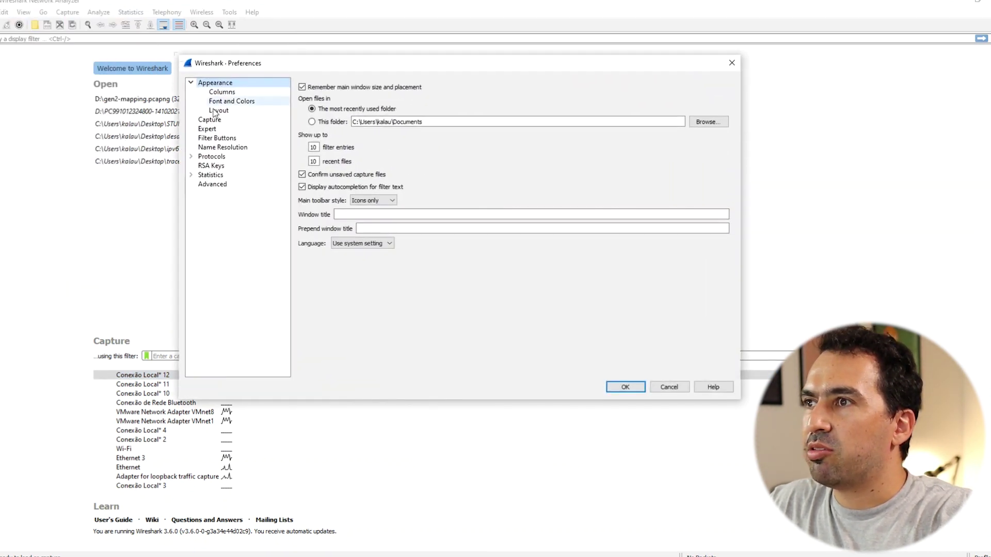
{"action": "left_click", "coordinate": [238, 148]}
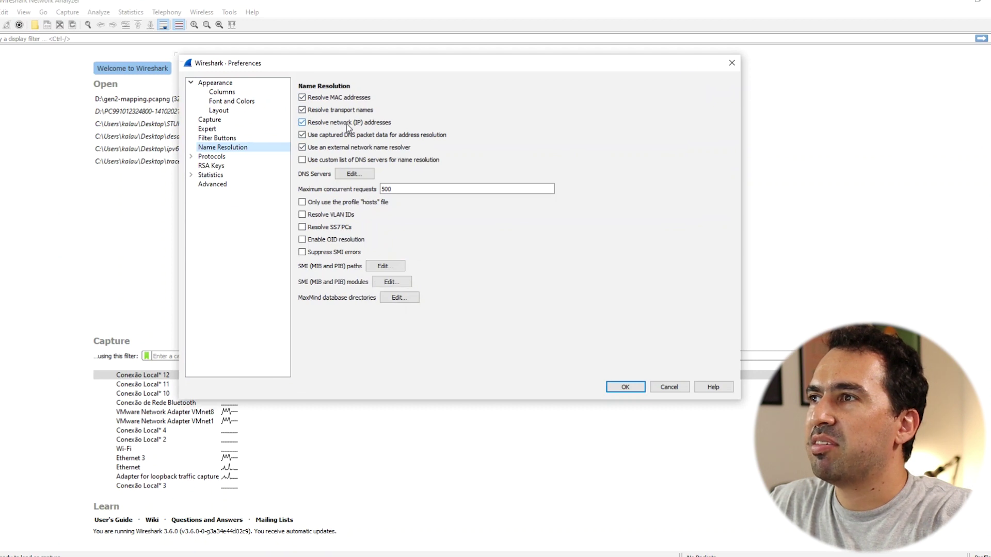
{"action": "left_click", "coordinate": [312, 112]}
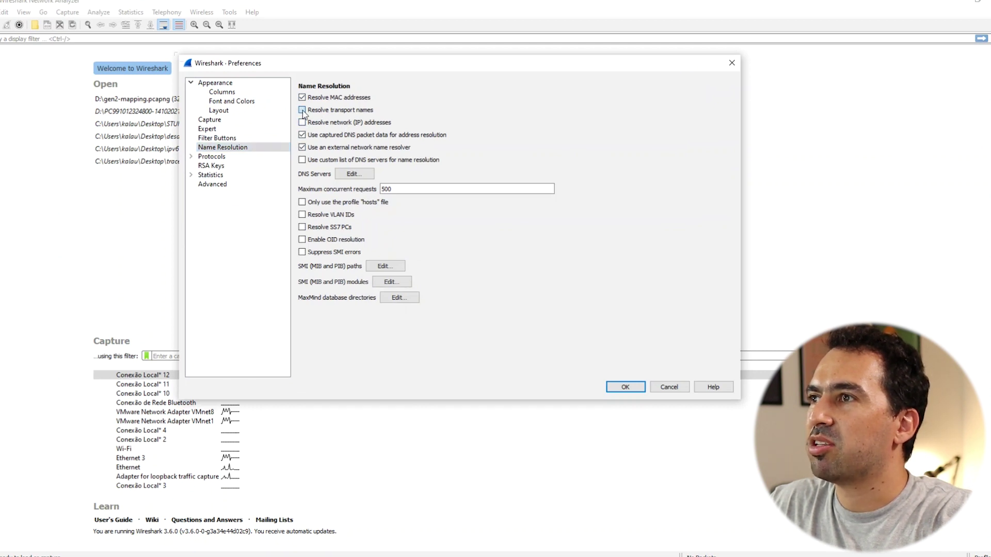
{"action": "left_click", "coordinate": [303, 123]}
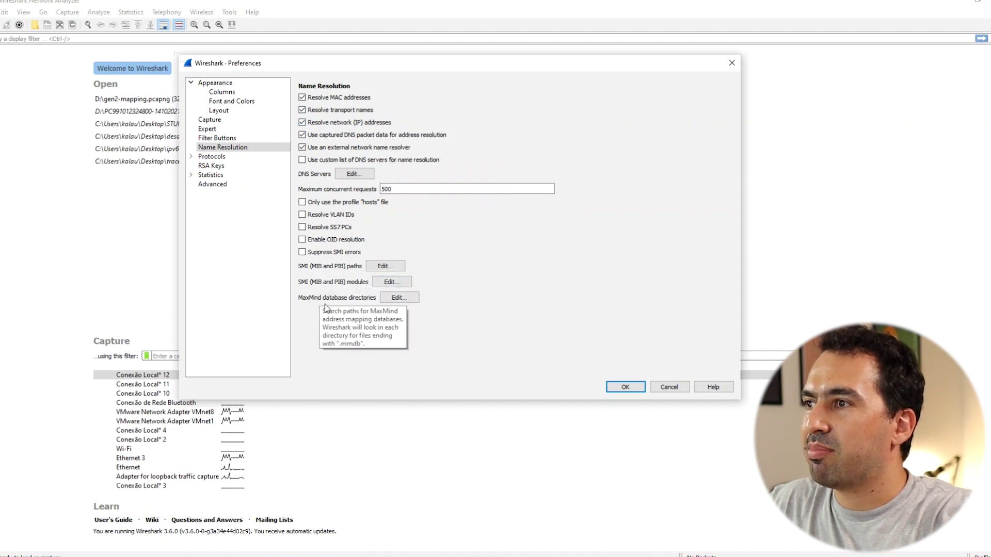
Choose D:/GEO as the MaxMind database directory, and dismiss the path list and preferences without saving.
{"action": "left_click", "coordinate": [401, 298]}
{"action": "double_click", "coordinate": [385, 196]}
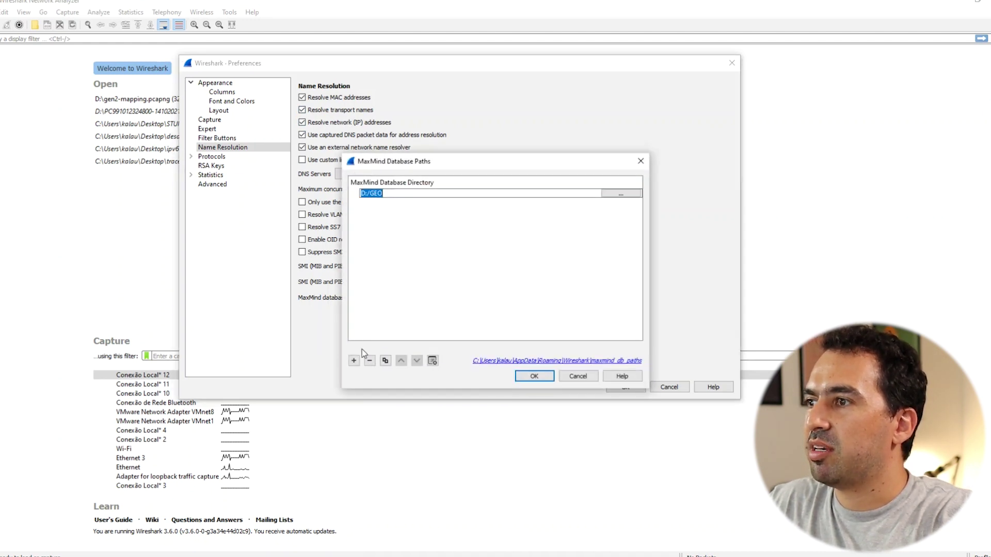
{"action": "left_click", "coordinate": [620, 192]}
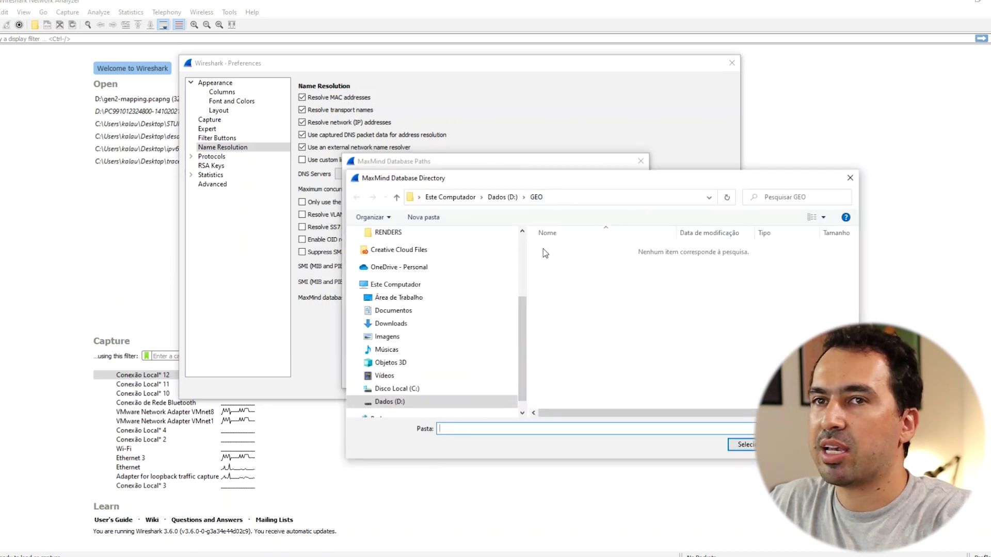
{"action": "left_click", "coordinate": [743, 444]}
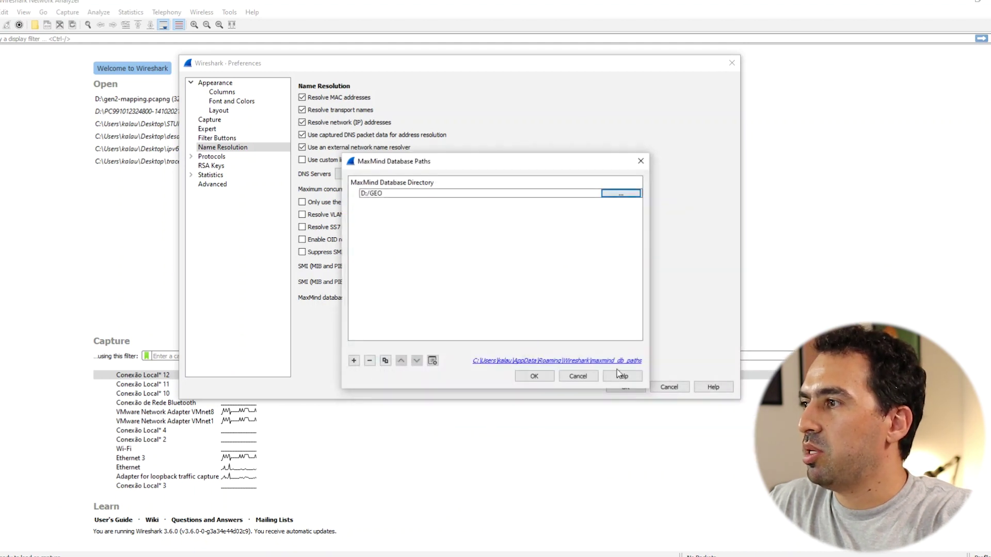
{"action": "left_click", "coordinate": [578, 377]}
{"action": "left_click", "coordinate": [732, 63]}
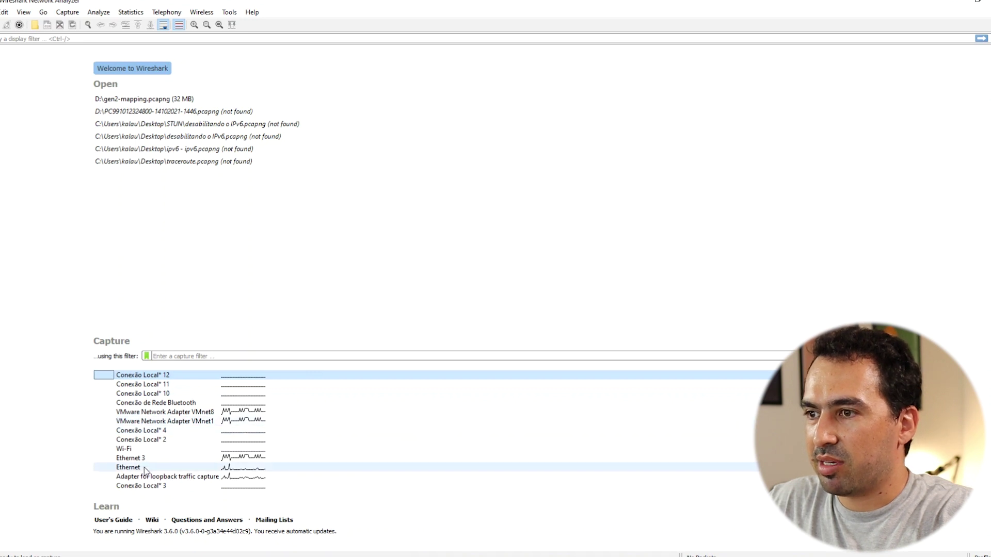
Capture packets on the Adapter for loopback traffic capture while prefeitura.pbh.gov.br is loaded, close that website, and stop the capture.
{"action": "double_click", "coordinate": [195, 479]}
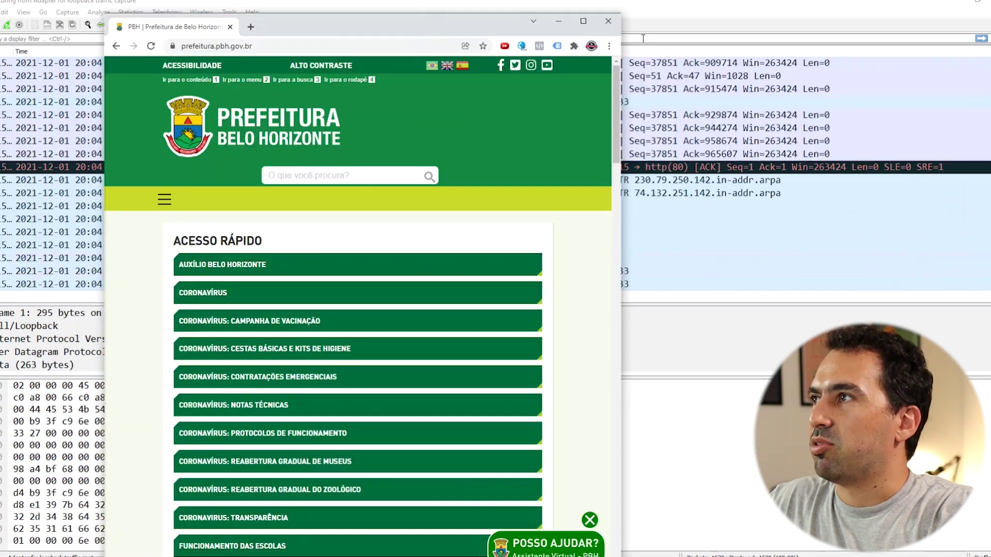
{"action": "left_click", "coordinate": [608, 20]}
{"action": "left_click", "coordinate": [2, 24]}
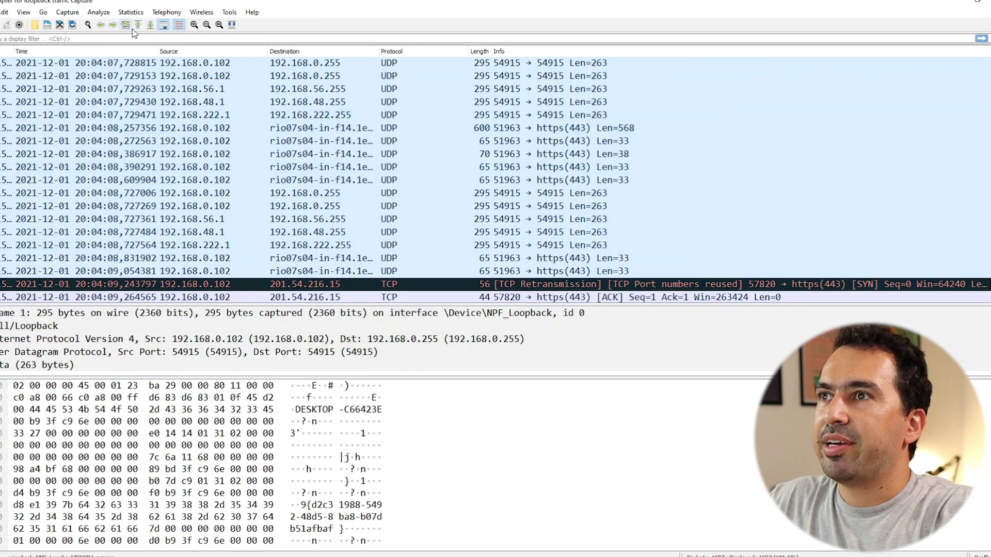
Open the Endpoints statistics and examine the country, city, AS number and AS organization of the IPv4 endpoints in Belo Horizonte.
{"action": "left_click", "coordinate": [130, 12]}
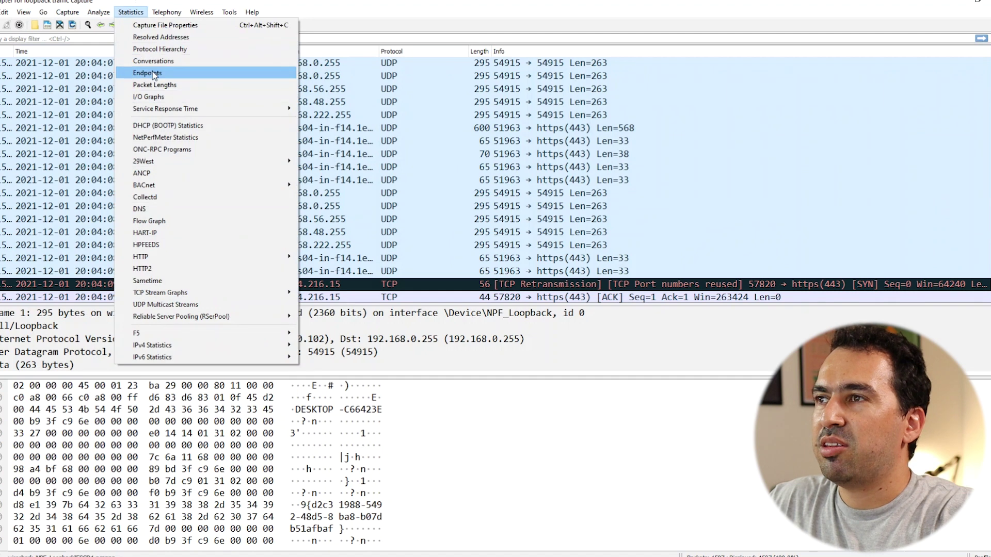
{"action": "left_click", "coordinate": [176, 73]}
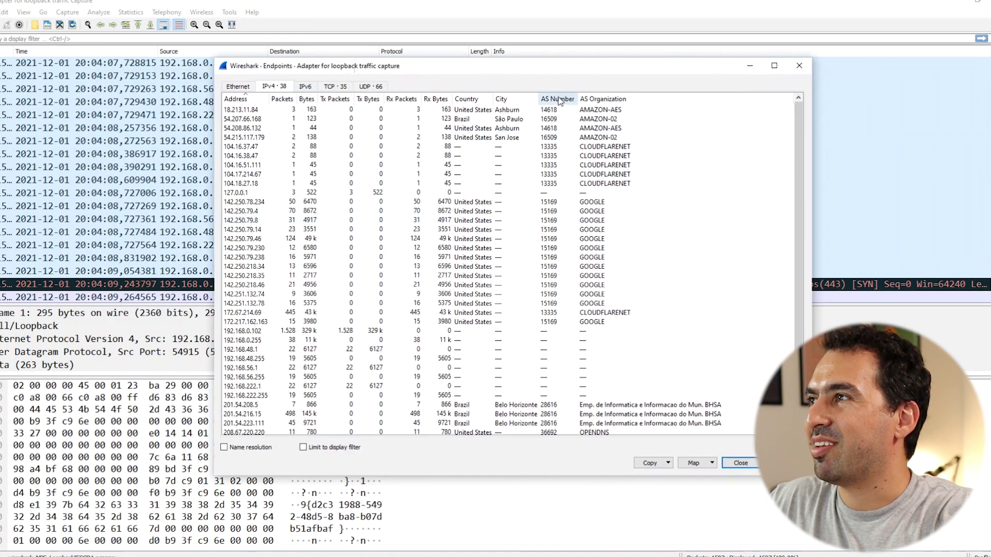
{"action": "scroll", "coordinate": [555, 114], "scroll_direction": "down", "scroll_amount": 1}
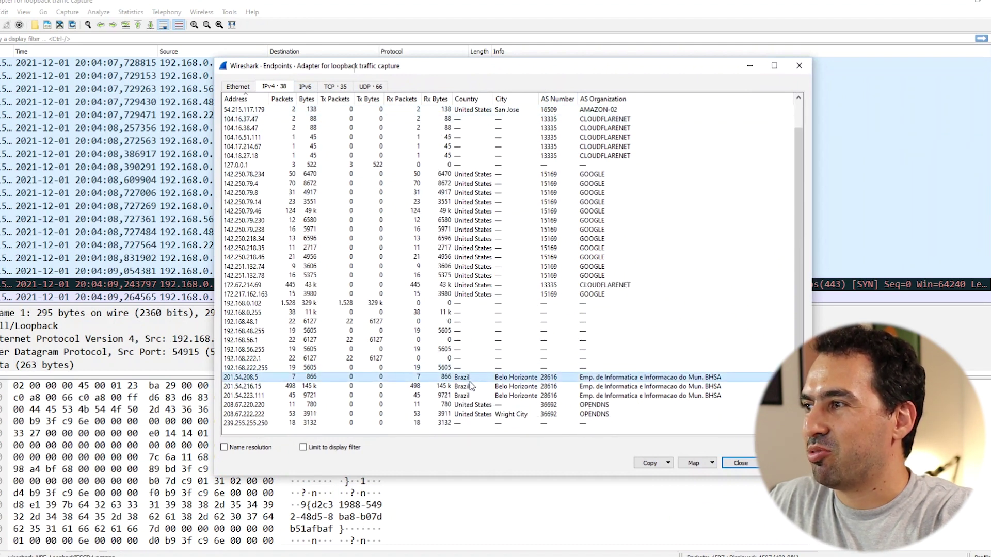
{"action": "left_click", "coordinate": [549, 387]}
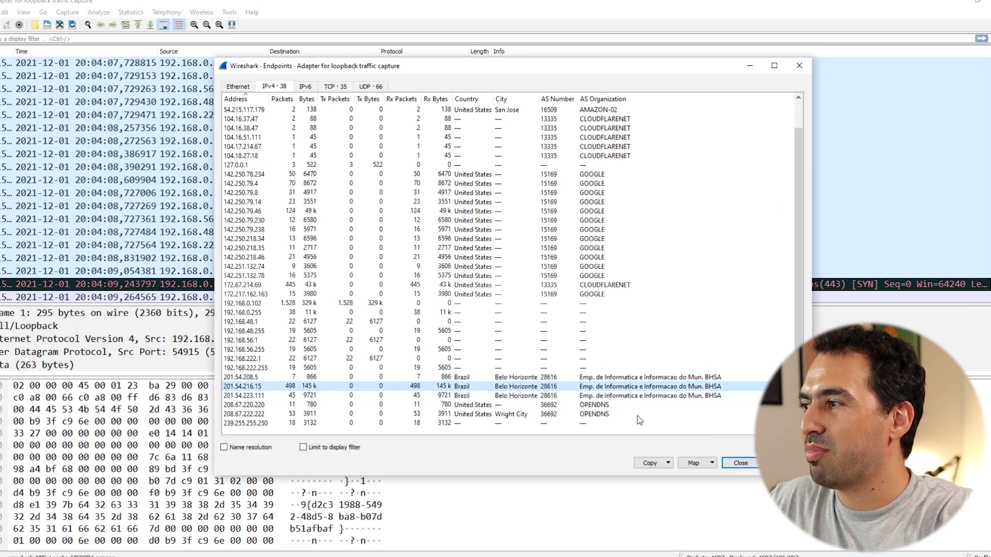
Generate the IP location map of the captured endpoints in the browser and maximize its window.
{"action": "left_click", "coordinate": [694, 463]}
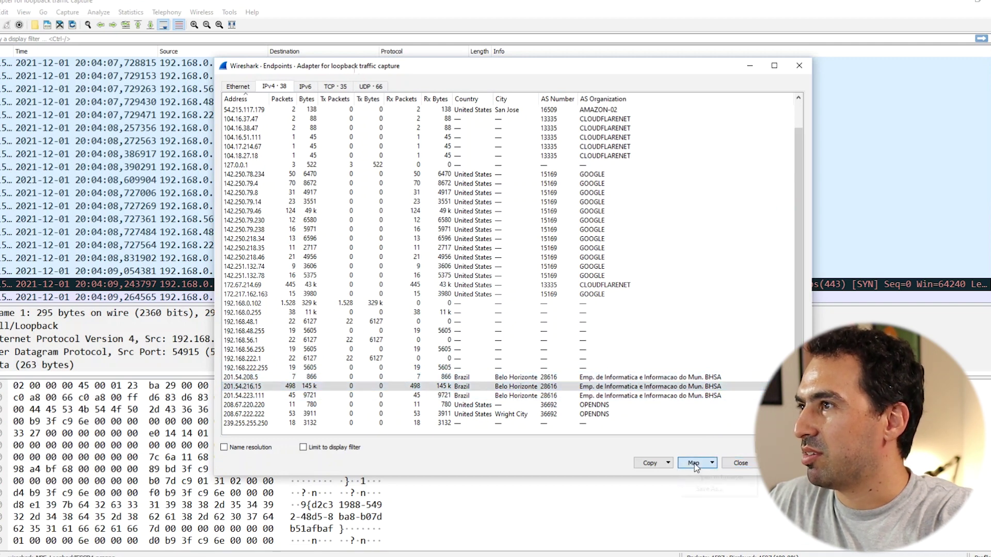
{"action": "left_click", "coordinate": [547, 276]}
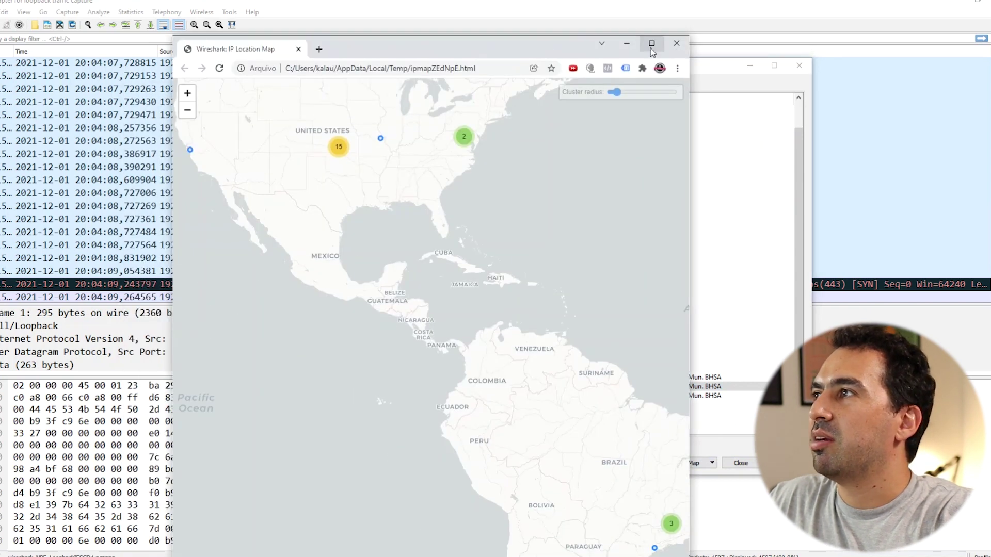
{"action": "double_click", "coordinate": [647, 45]}
Examine the three-endpoint cluster at Belo Horizonte on the IP location map down to neighbourhood level.
{"action": "mouse_move", "coordinate": [742, 485]}
{"action": "scroll", "coordinate": [742, 485], "scroll_direction": "up", "scroll_amount": 2}
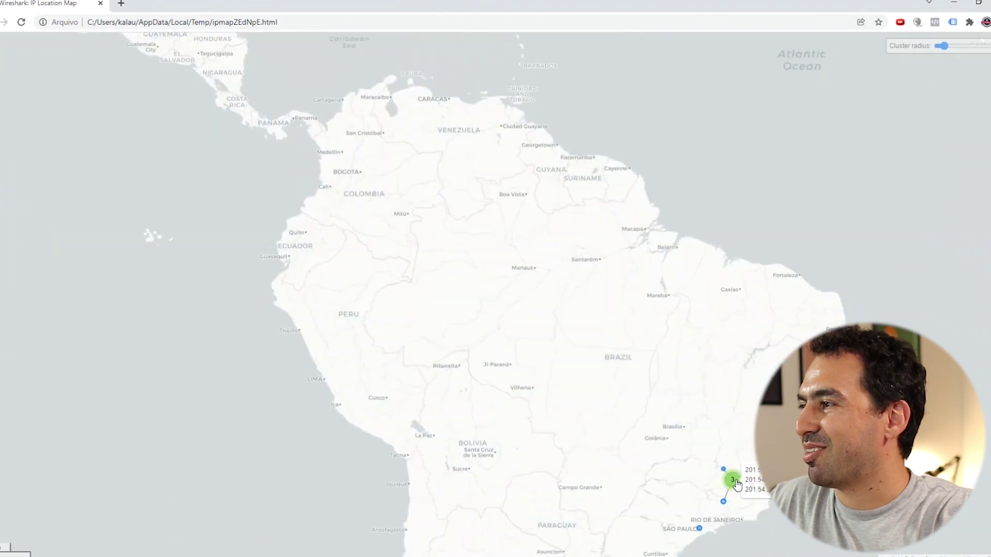
{"action": "scroll", "coordinate": [739, 486], "scroll_direction": "up", "scroll_amount": 2}
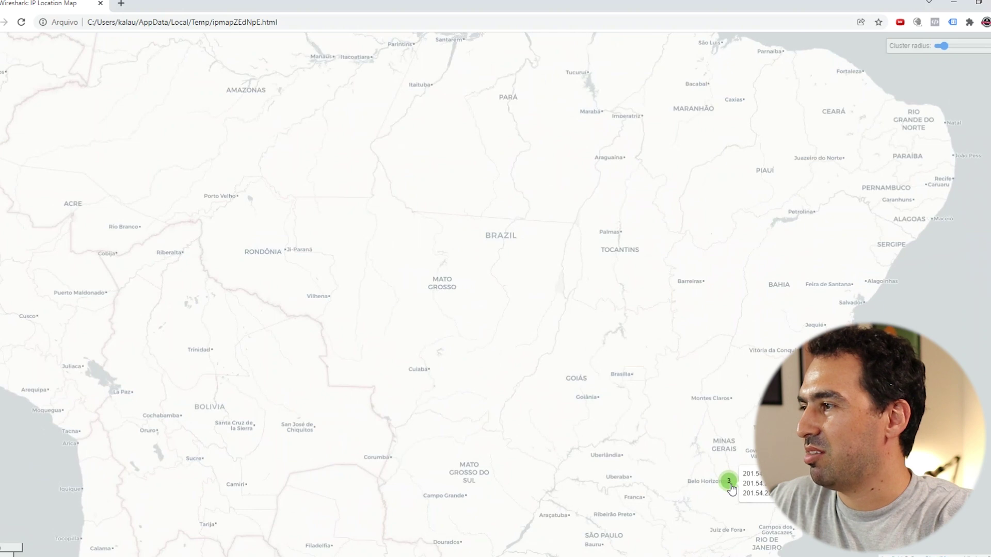
{"action": "left_click", "coordinate": [729, 484]}
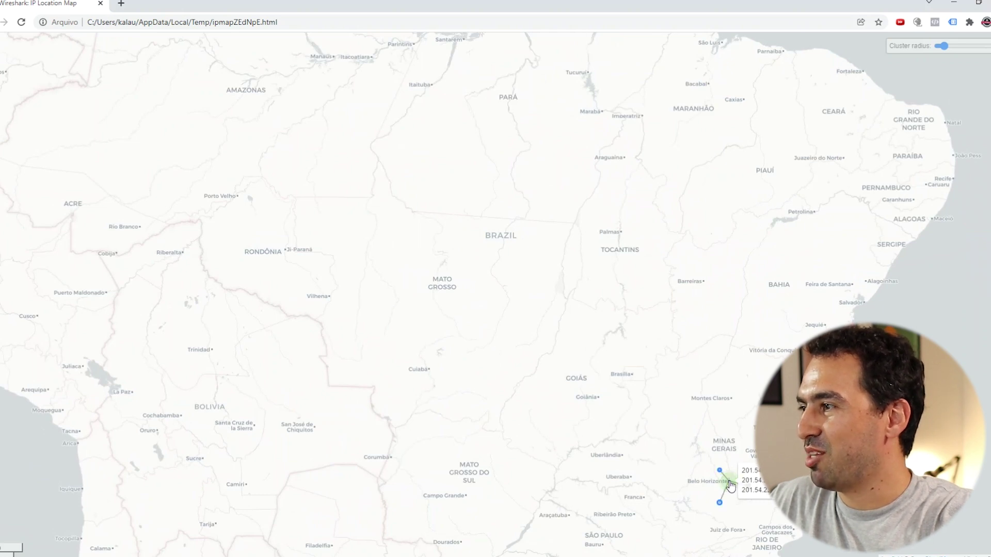
{"action": "scroll", "coordinate": [730, 484], "scroll_direction": "up", "scroll_amount": 2}
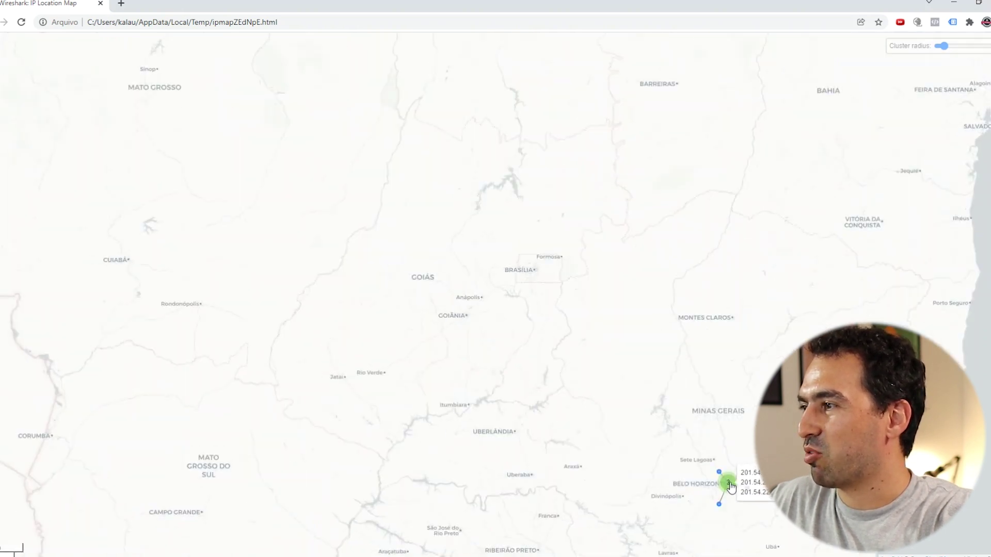
{"action": "scroll", "coordinate": [730, 487], "scroll_direction": "up", "scroll_amount": 1}
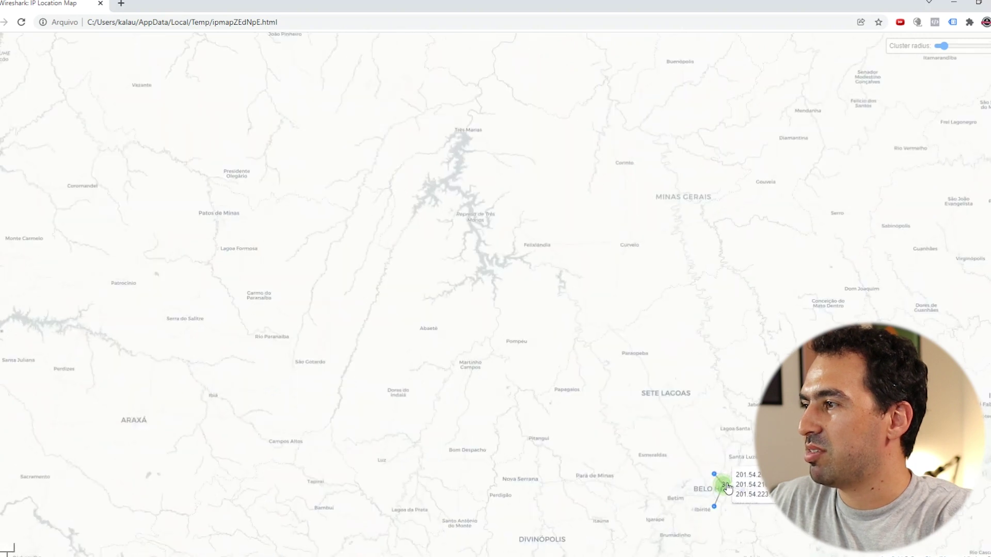
{"action": "scroll", "coordinate": [728, 488], "scroll_direction": "up", "scroll_amount": 1}
{"action": "scroll", "coordinate": [724, 491], "scroll_direction": "up", "scroll_amount": 1}
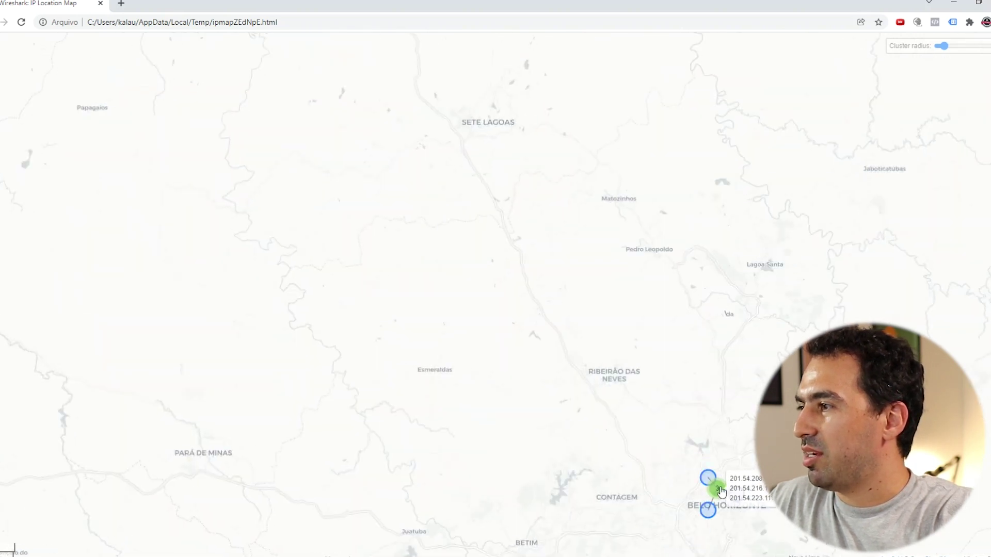
{"action": "scroll", "coordinate": [722, 492], "scroll_direction": "up", "scroll_amount": 1}
{"action": "scroll", "coordinate": [714, 492], "scroll_direction": "up", "scroll_amount": 1}
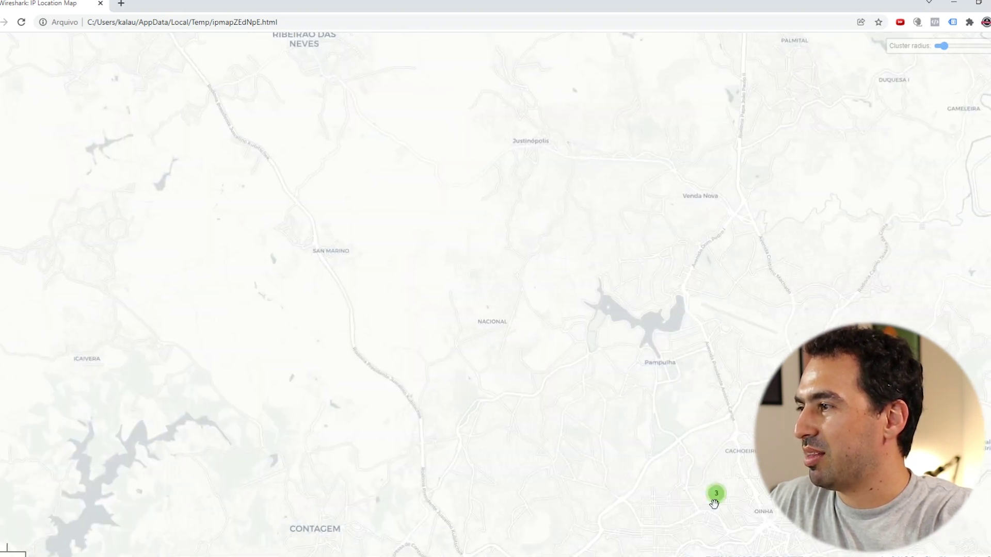
{"action": "scroll", "coordinate": [717, 496], "scroll_direction": "up", "scroll_amount": 1}
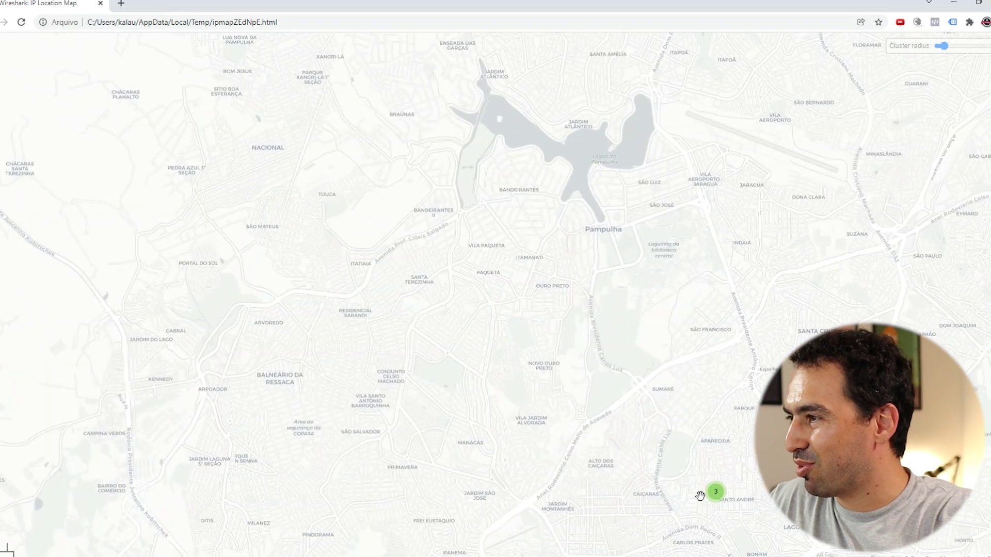
Examine the surroundings of the three-endpoint cluster near Caiçaras on the IP location map down to street level.
{"action": "scroll", "coordinate": [716, 498], "scroll_direction": "up", "scroll_amount": 1}
{"action": "left_click_drag", "start_coordinate": [666, 484], "coordinate": [681, 429]}
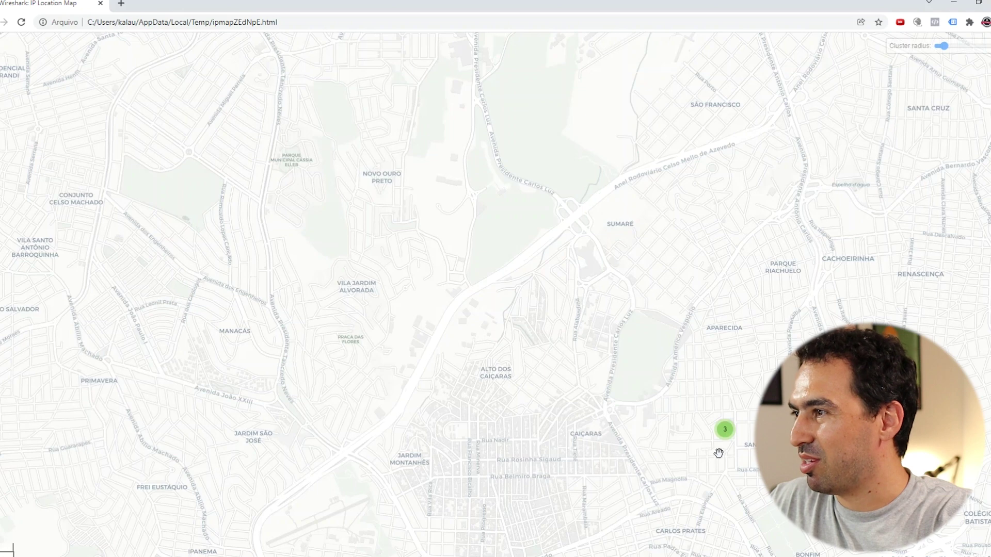
{"action": "scroll", "coordinate": [725, 429], "scroll_direction": "up", "scroll_amount": 1}
{"action": "left_click_drag", "start_coordinate": [635, 453], "coordinate": [662, 367]}
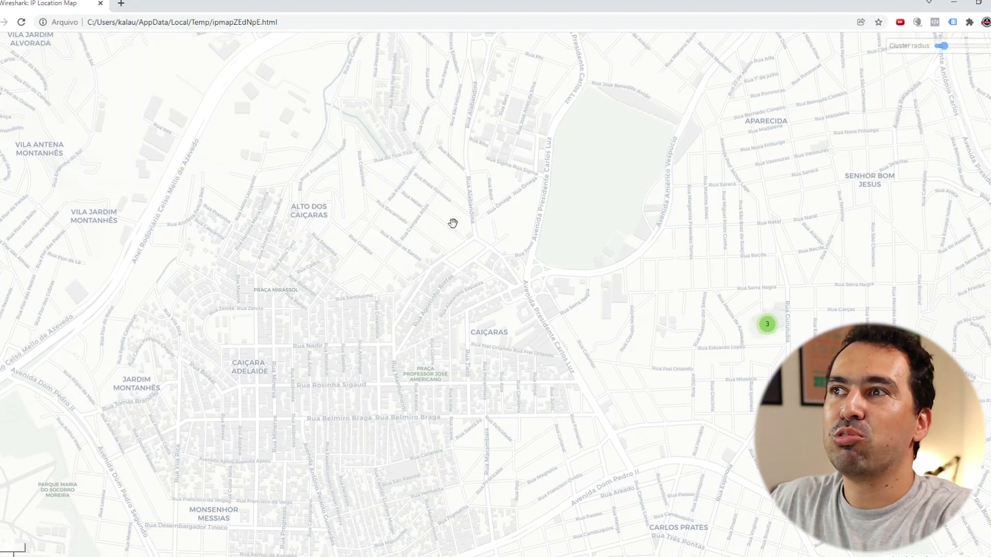
Close the IP location map page and the Endpoints statistics window.
{"action": "left_click", "coordinate": [100, 4]}
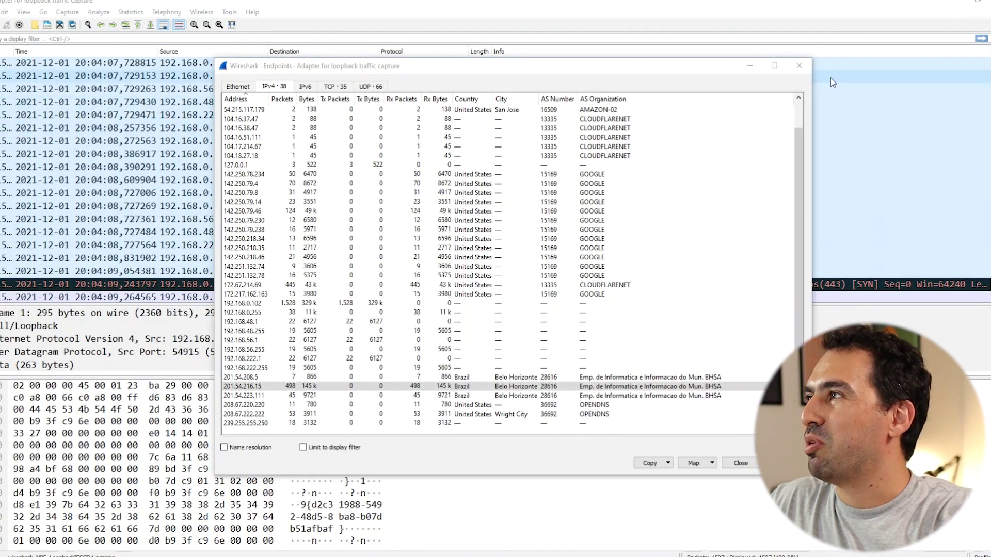
{"action": "left_click", "coordinate": [799, 66]}
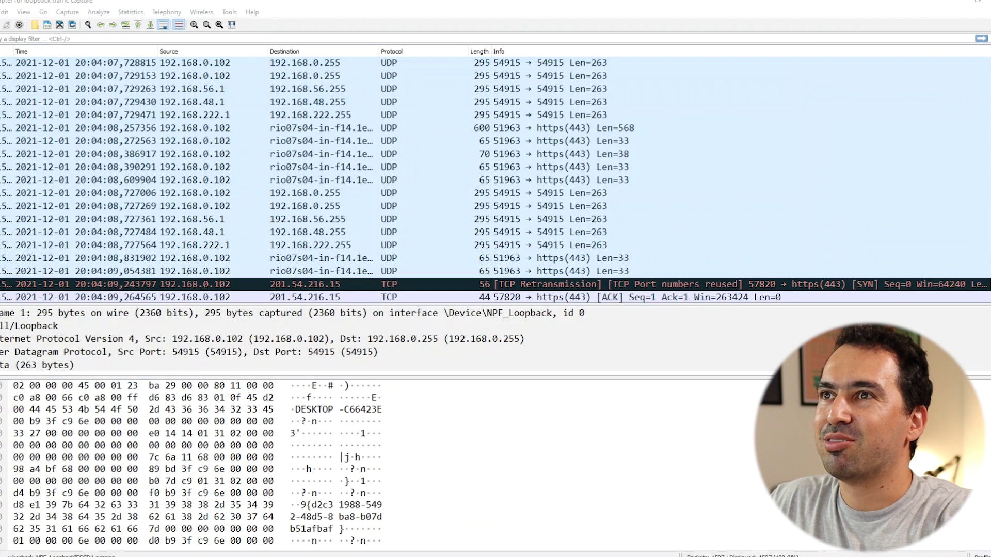
{"action": "key", "text": "alt+f"}
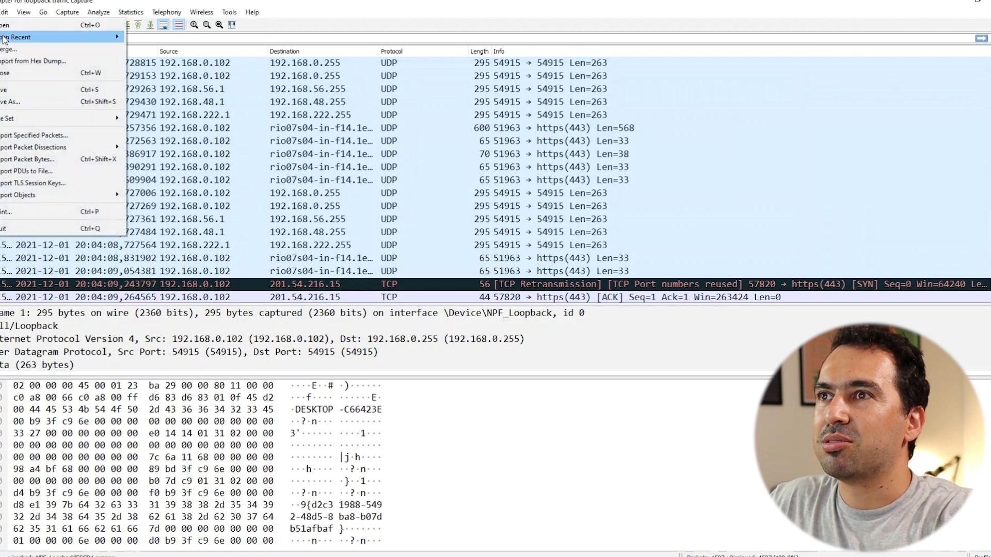
{"action": "mouse_move", "coordinate": [3, 38]}
{"action": "left_click", "coordinate": [196, 167]}
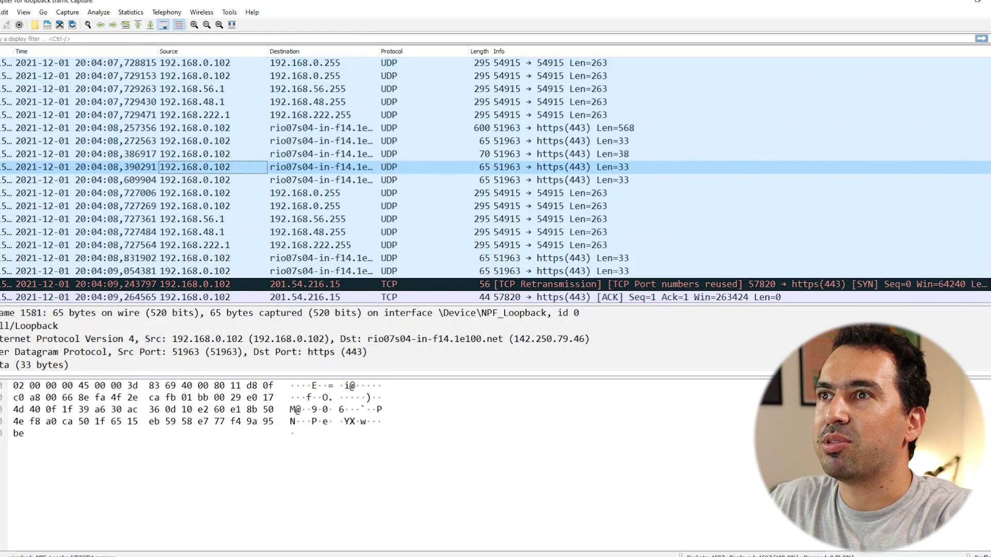
Capture packets on the Adapter for loopback traffic capture while the CCNA CCNP training website is loaded in the browser, and stop the capture.
{"action": "key", "text": "ctrl+e"}
{"action": "left_click", "coordinate": [531, 291]}
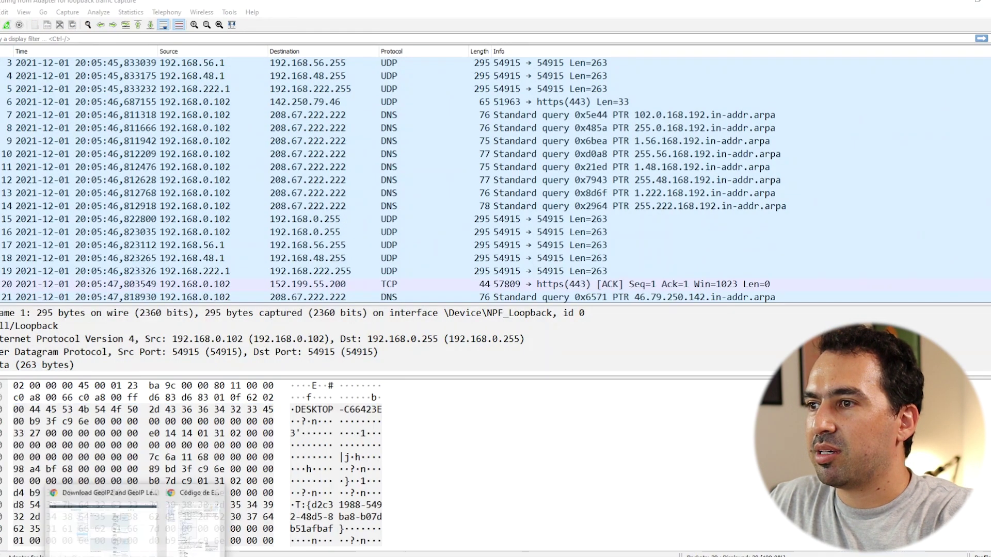
{"action": "key", "text": "alt+Tab"}
{"action": "left_click", "coordinate": [413, 24]}
{"action": "type", "text": "gus"}
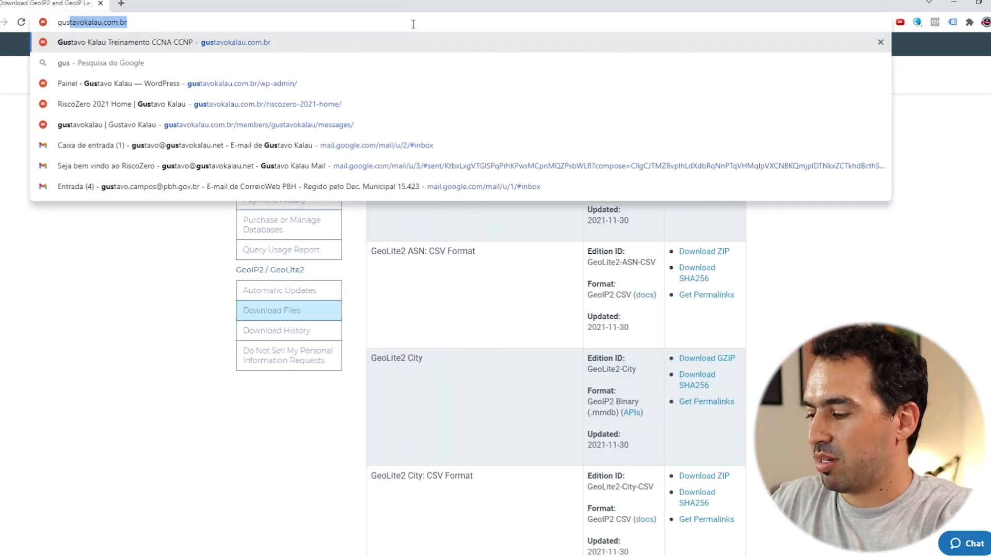
{"action": "key", "text": "Return"}
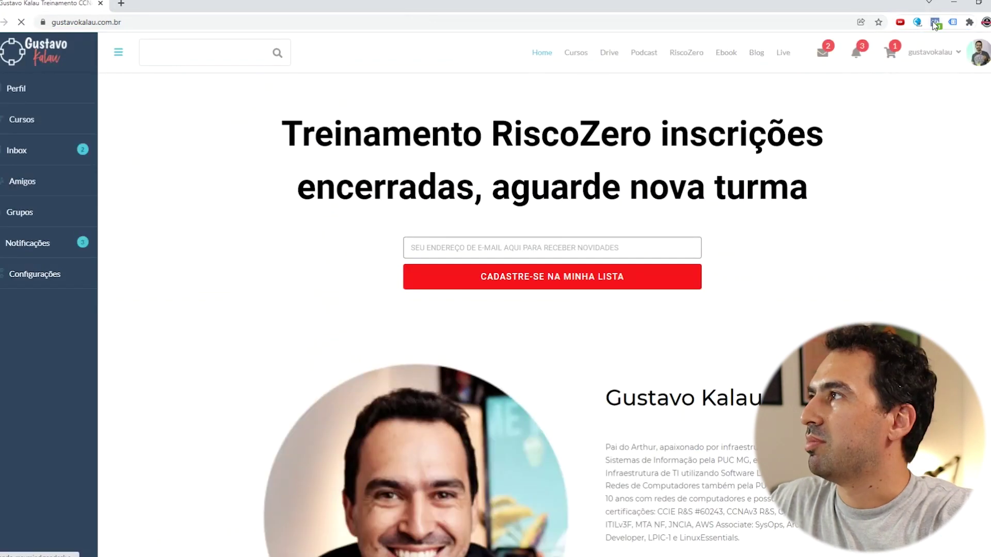
{"action": "key", "text": "alt+Tab"}
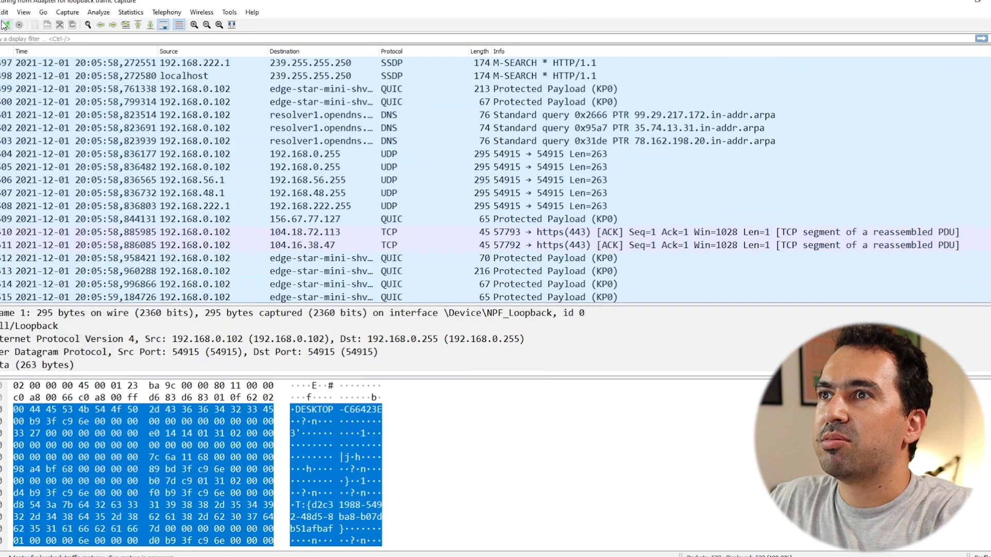
{"action": "left_click", "coordinate": [2, 25]}
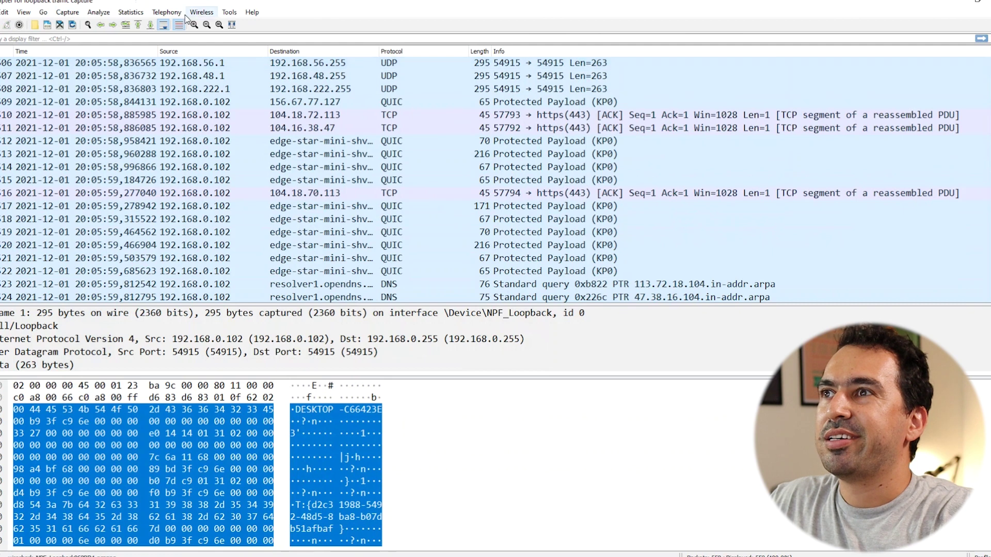
Open the Endpoints statistics and locate the IPv4 endpoint 156.67.77.127 to check its country, AS number and AS organization.
{"action": "left_click", "coordinate": [122, 16]}
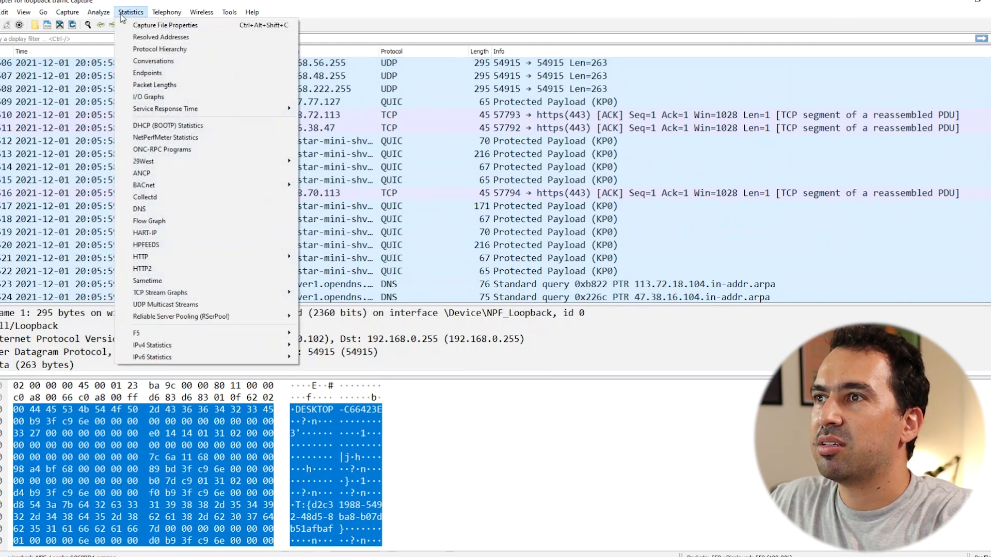
{"action": "mouse_move", "coordinate": [98, 14]}
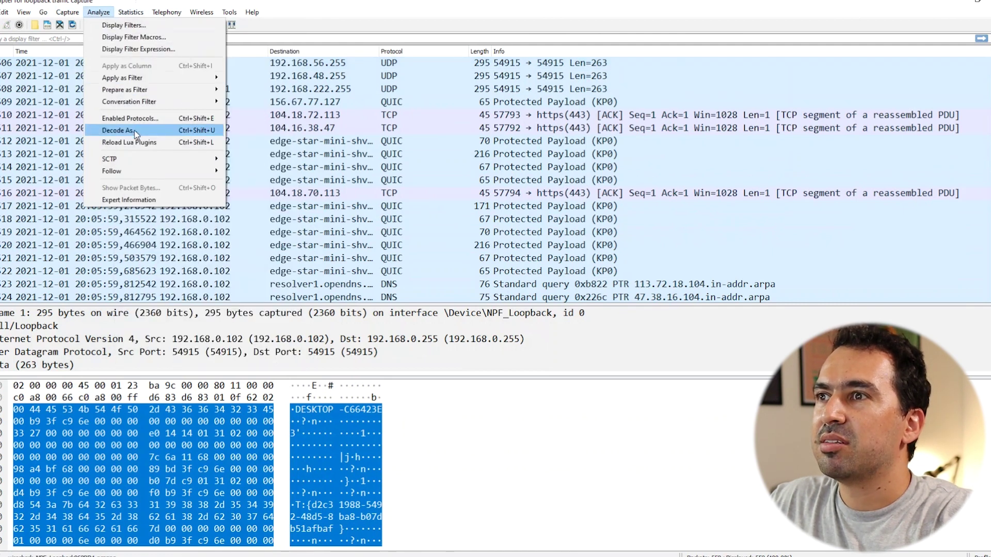
{"action": "mouse_move", "coordinate": [130, 12]}
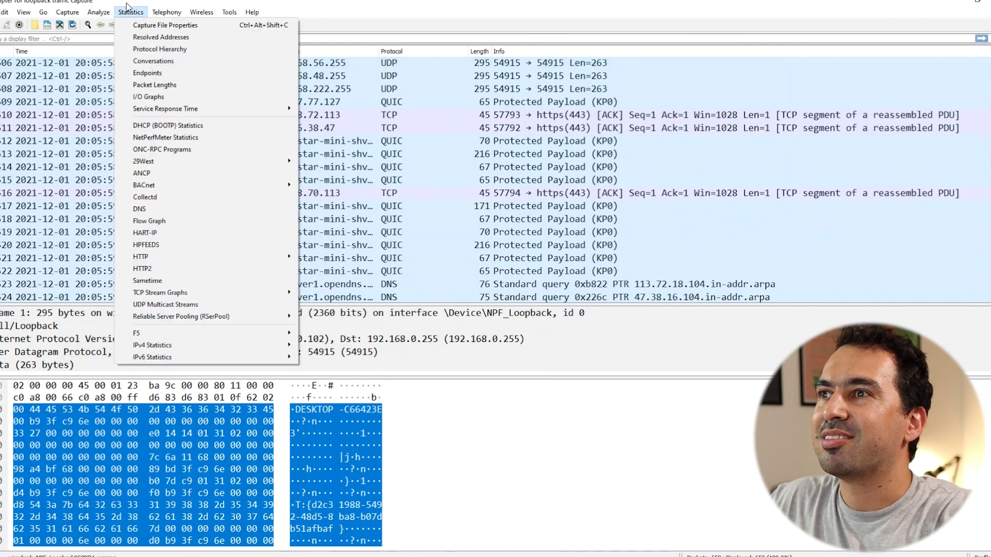
{"action": "left_click", "coordinate": [165, 77]}
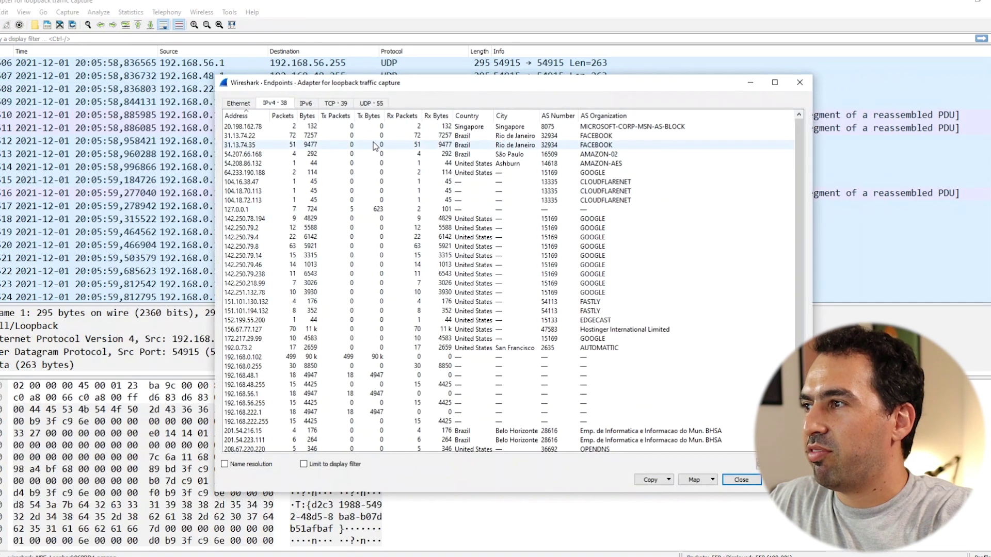
{"action": "scroll", "coordinate": [385, 145], "scroll_direction": "down", "scroll_amount": 1}
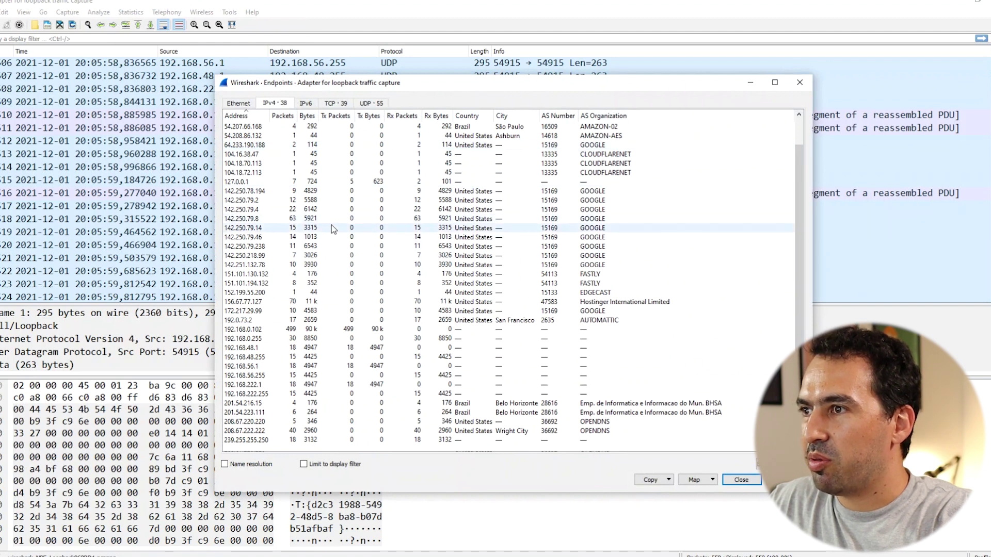
{"action": "left_click", "coordinate": [240, 302]}
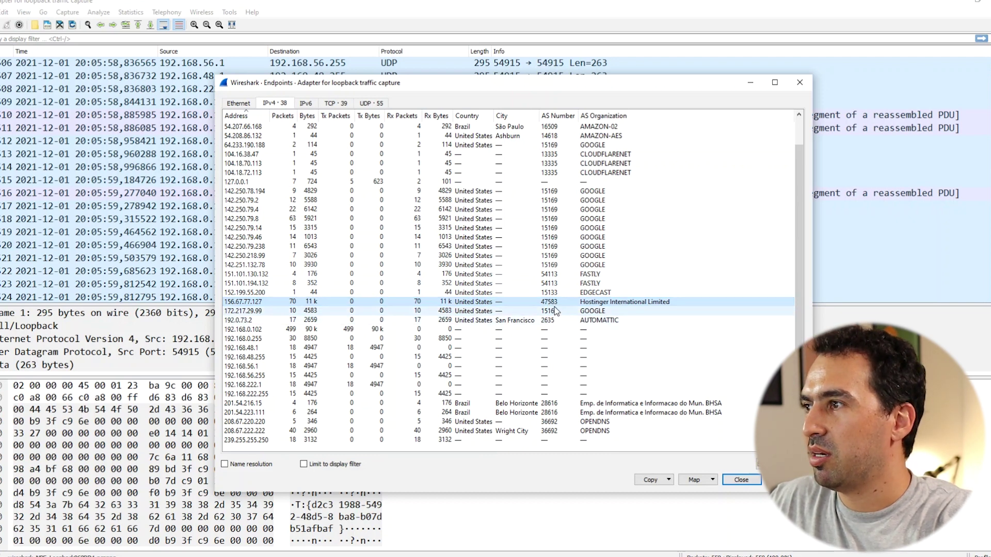
Generate the IP location map of the new capture's endpoints in the browser and expand the cluster over the United States.
{"action": "left_click", "coordinate": [696, 480]}
{"action": "left_click", "coordinate": [708, 495]}
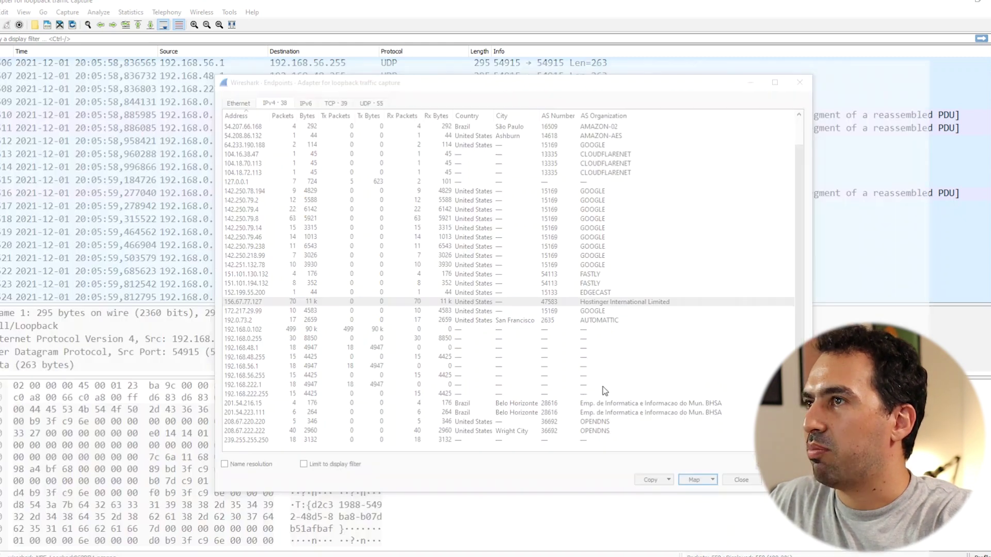
{"action": "left_click", "coordinate": [222, 201]}
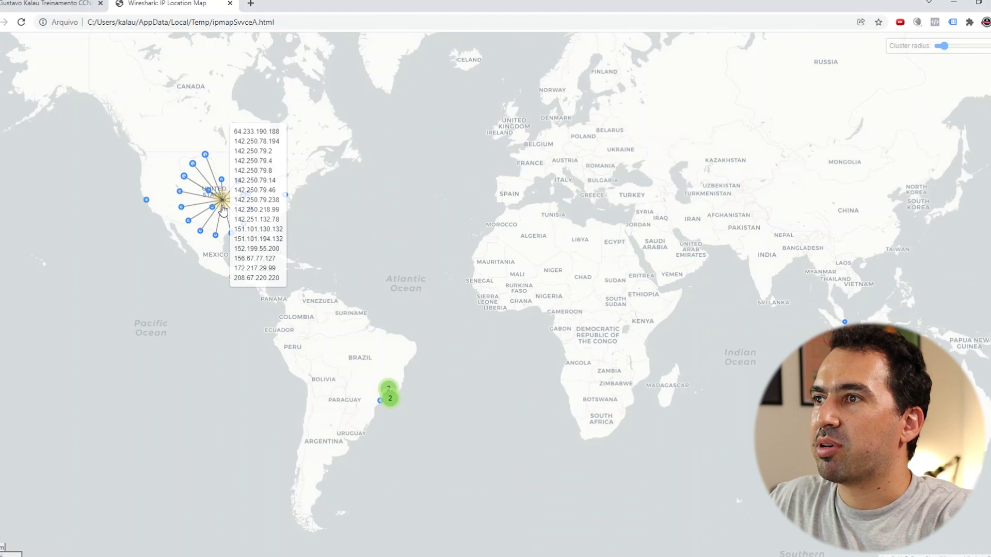
Examine the Kansas cluster at close range on the map and check its address list for 156.67.77.127.
{"action": "scroll", "coordinate": [221, 204], "scroll_direction": "up", "scroll_amount": 1}
{"action": "left_click", "coordinate": [221, 196]}
{"action": "scroll", "coordinate": [225, 193], "scroll_direction": "up", "scroll_amount": 2}
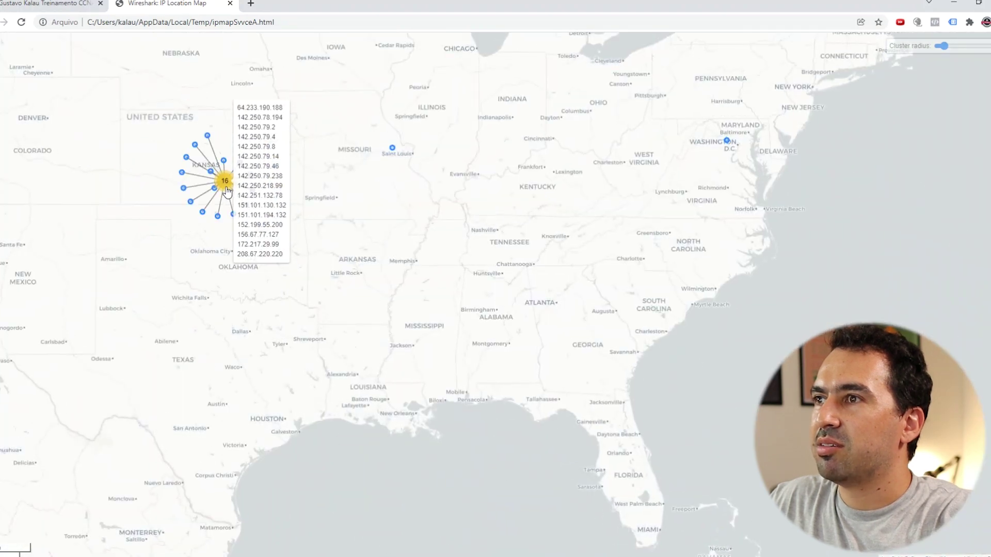
{"action": "scroll", "coordinate": [224, 186], "scroll_direction": "up", "scroll_amount": 3}
{"action": "left_click", "coordinate": [222, 178]}
{"action": "left_click", "coordinate": [218, 172]}
{"action": "left_click", "coordinate": [218, 172]}
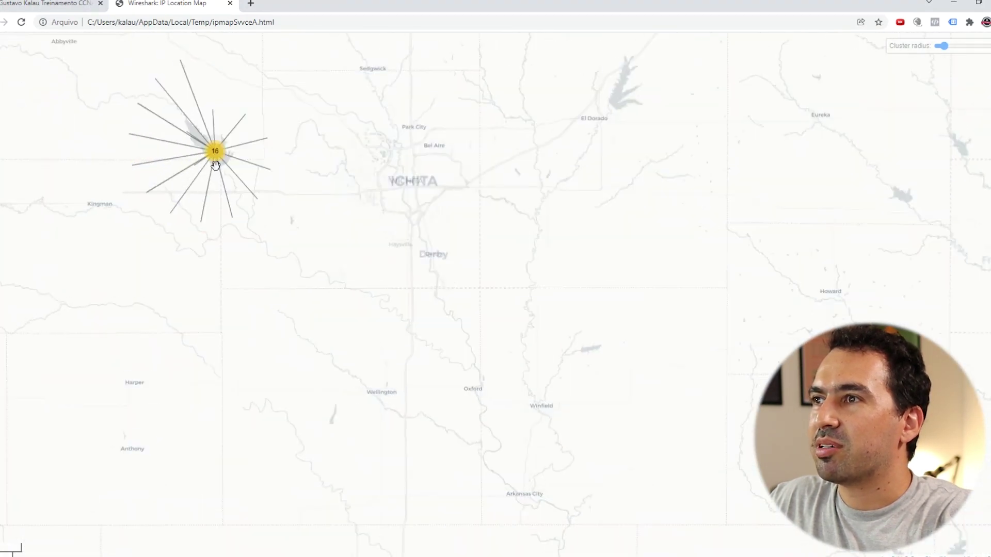
{"action": "scroll", "coordinate": [209, 147], "scroll_direction": "up", "scroll_amount": 4}
{"action": "left_click", "coordinate": [209, 141]}
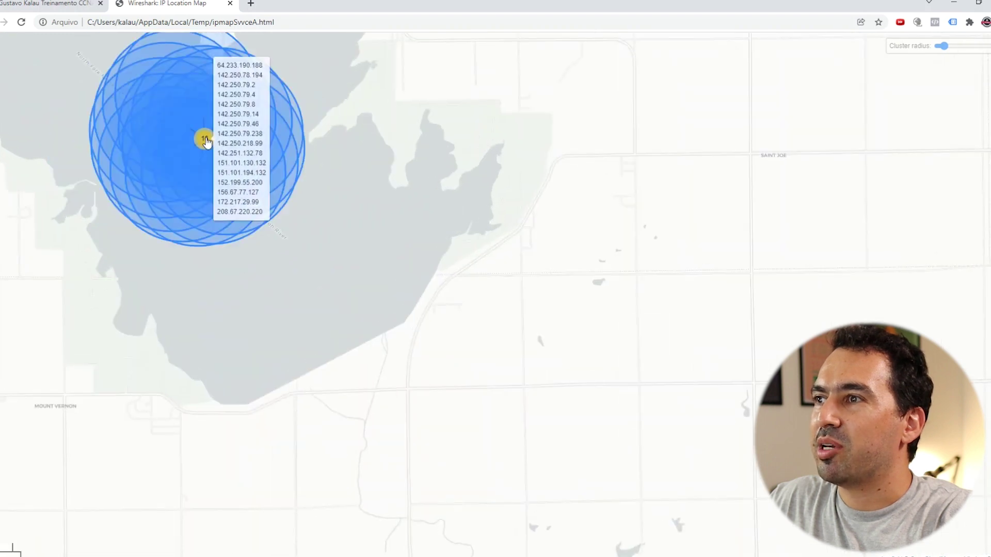
{"action": "scroll", "coordinate": [221, 157], "scroll_direction": "down", "scroll_amount": 4}
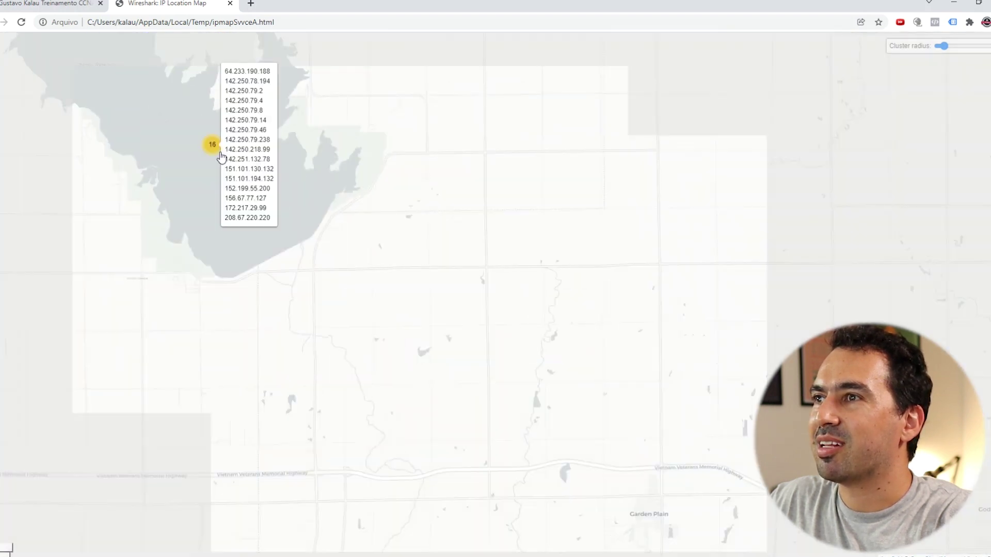
{"action": "scroll", "coordinate": [243, 211], "scroll_direction": "down", "scroll_amount": 1}
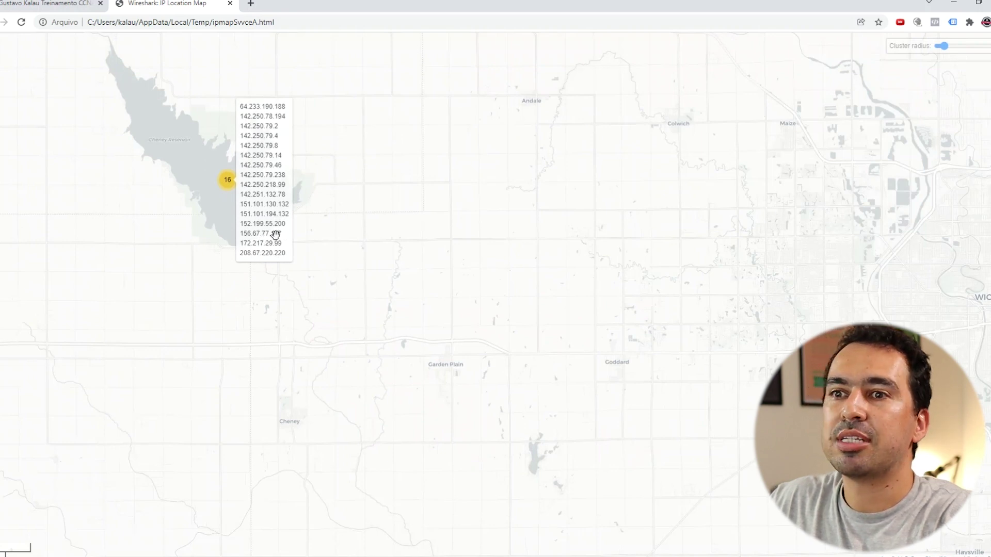
{"action": "scroll", "coordinate": [530, 338], "scroll_direction": "down", "scroll_amount": 5}
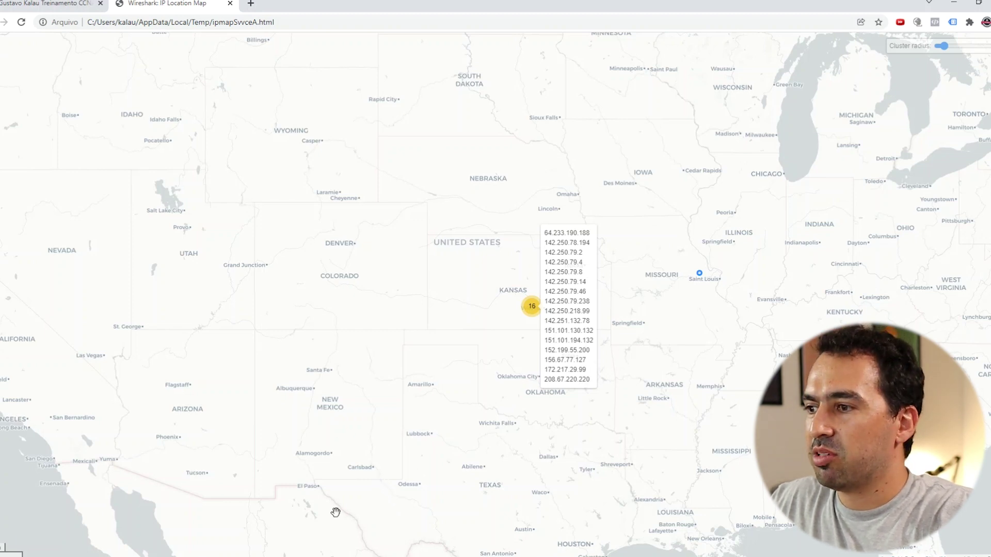
Switch back to the Wireshark Endpoints window and review the IPv4 rows from 201.54.223.111 to 239.255.255.250.
{"action": "mouse_move", "coordinate": [335, 555]}
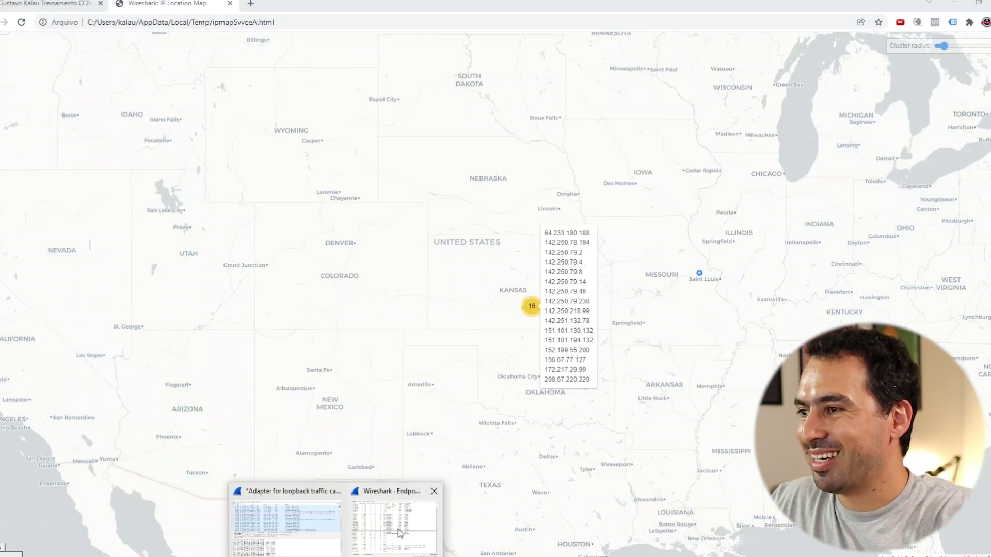
{"action": "left_click", "coordinate": [398, 532]}
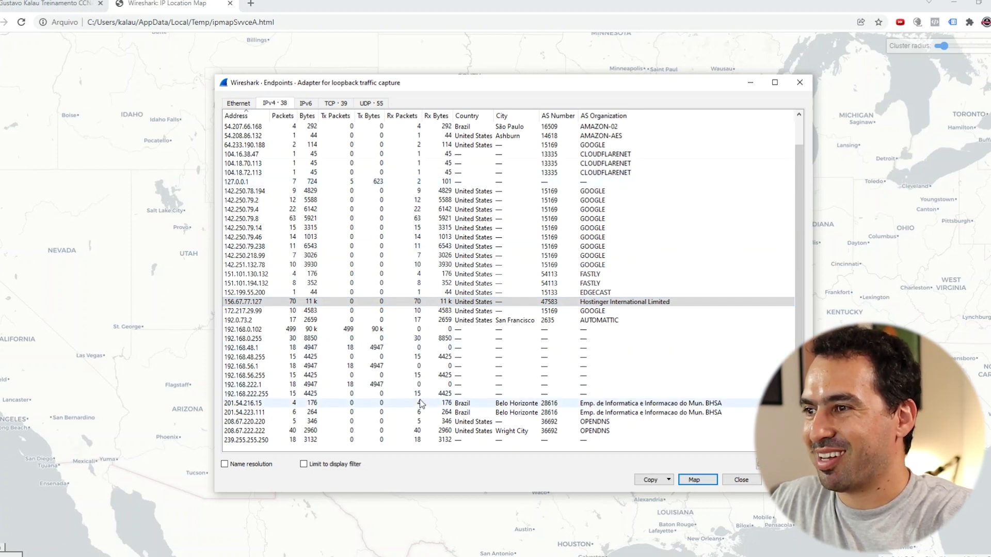
{"action": "left_click_drag", "start_coordinate": [271, 432], "coordinate": [273, 421]}
{"action": "left_click", "coordinate": [274, 412]}
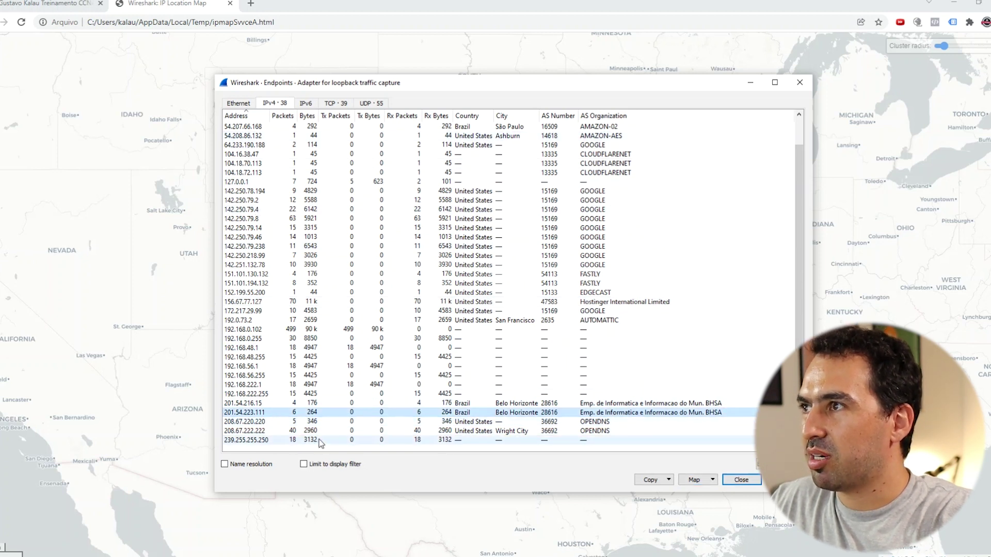
{"action": "left_click", "coordinate": [294, 441]}
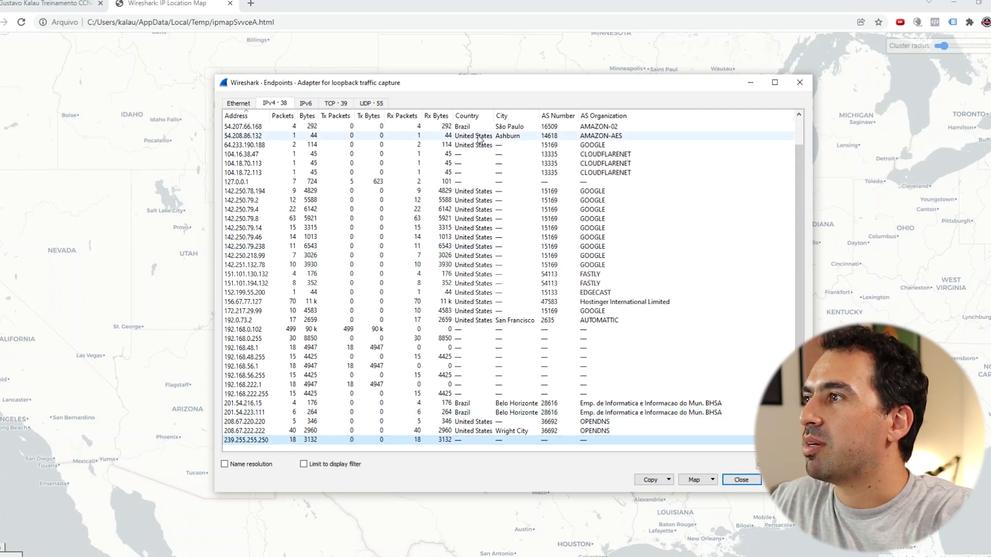